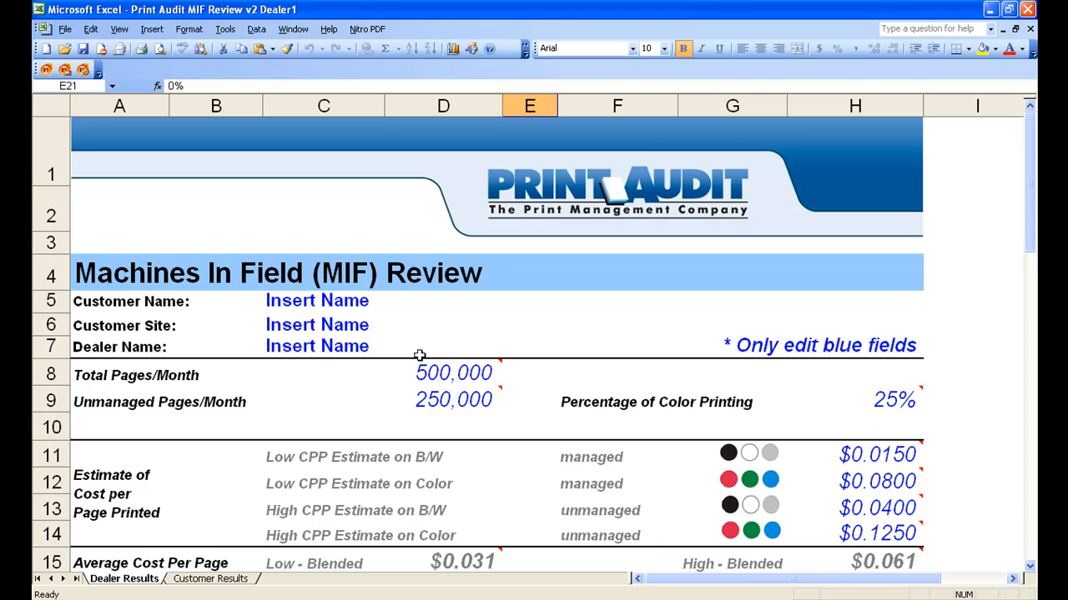
Set the Unmanaged Pages/Month value in C9 to 350,000
left_click(457, 377)
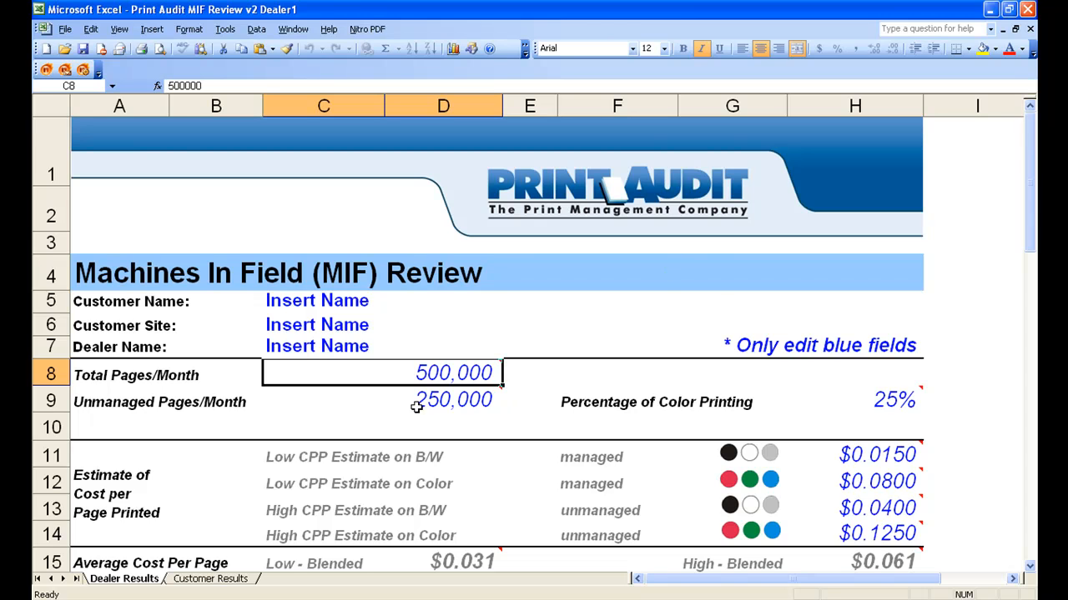
mouse_move(460, 400)
mouse_move(345, 409)
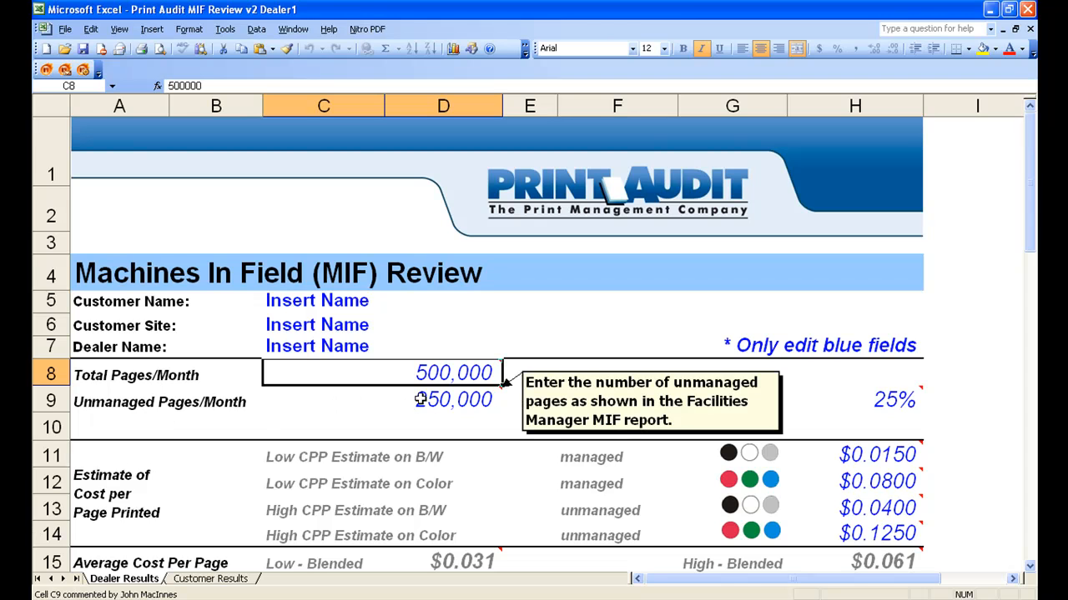
left_click(421, 399)
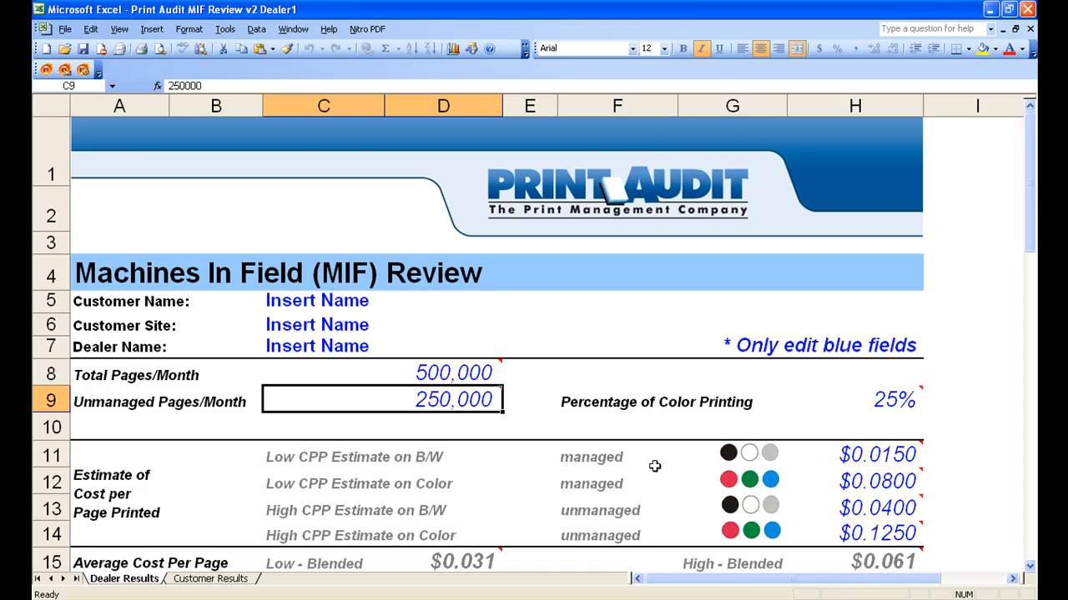
mouse_move(435, 407)
type("350000")
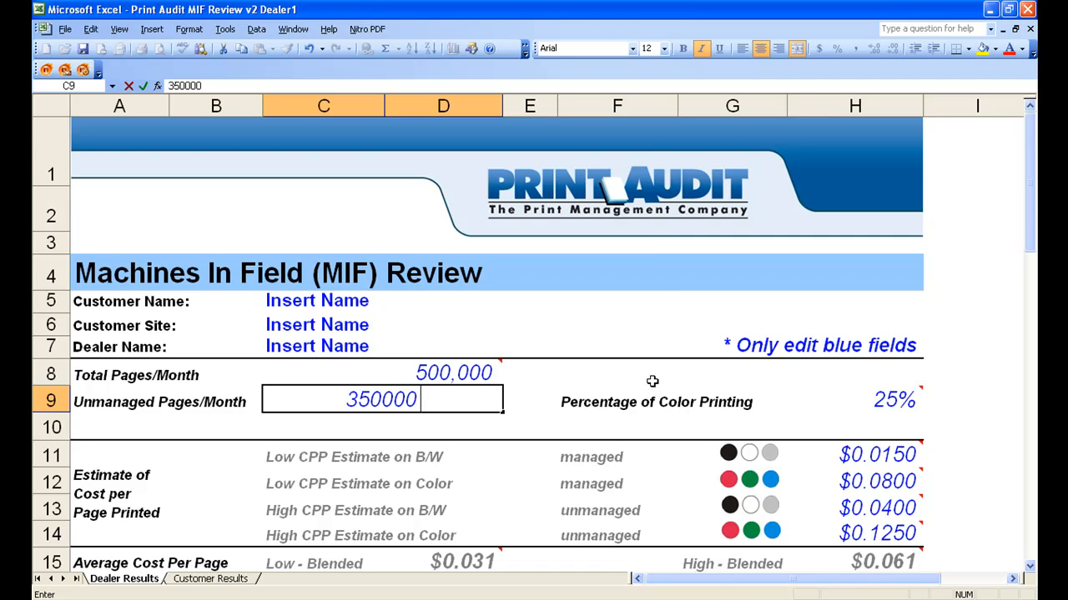
key("Tab")
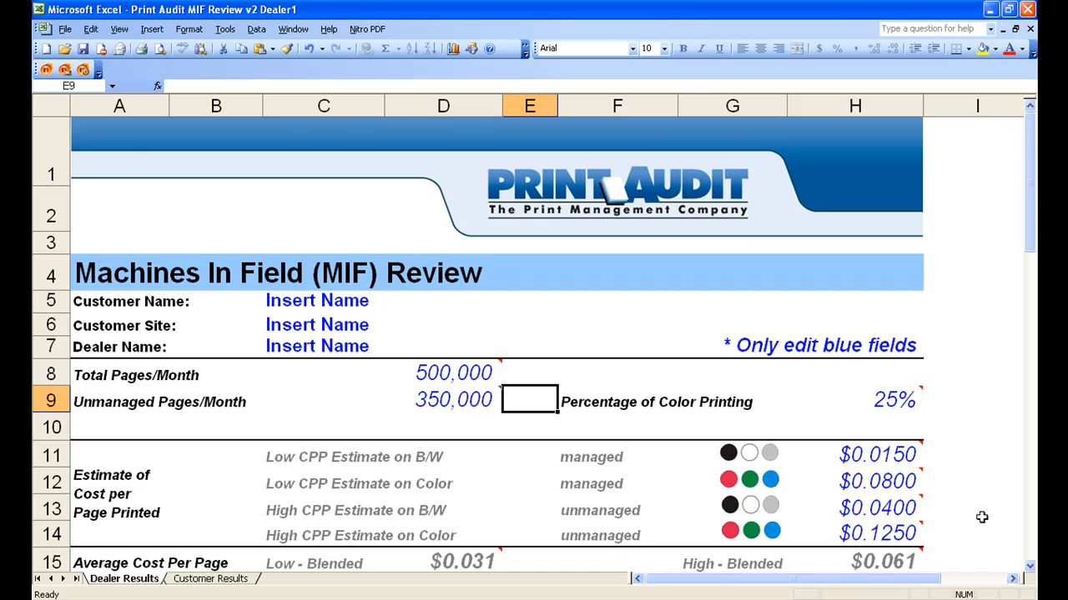
Set the Percentage of Color Printing in H9 to 15%
left_click(894, 398)
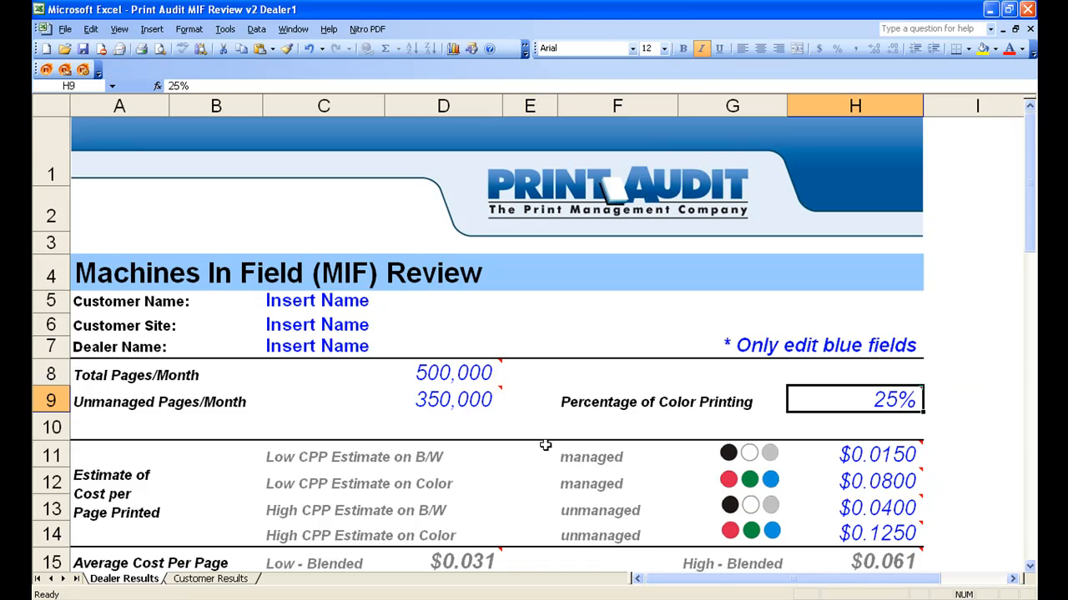
left_click(485, 376)
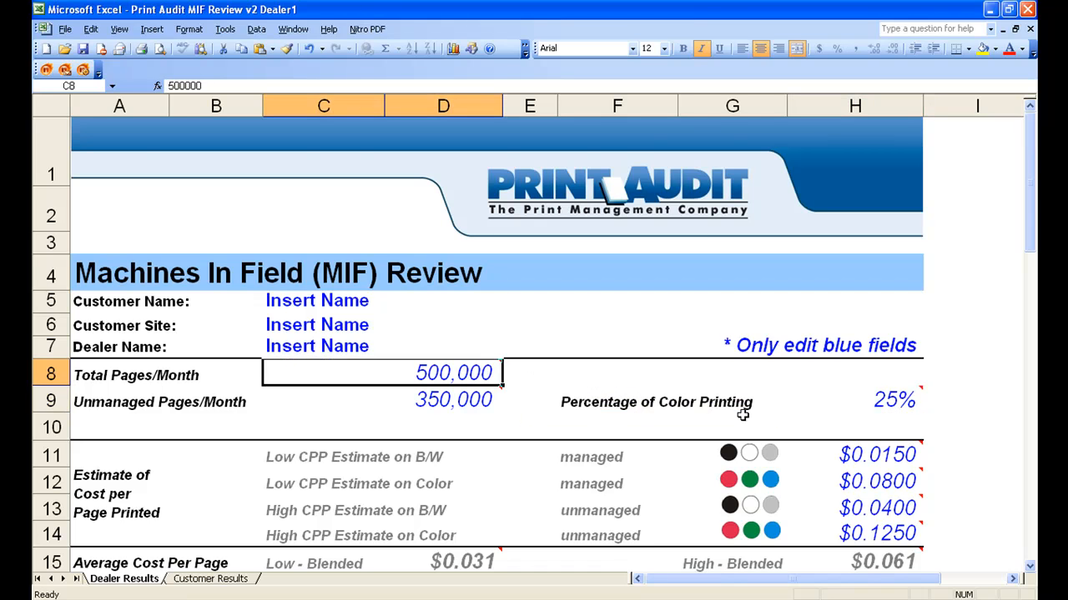
left_click(889, 398)
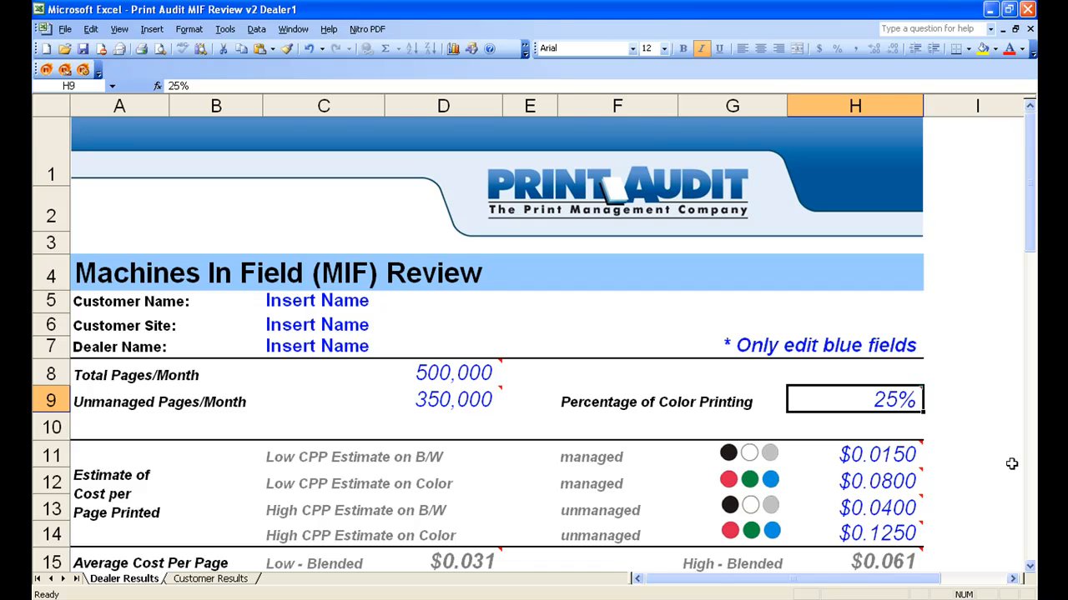
type("15")
key("Return")
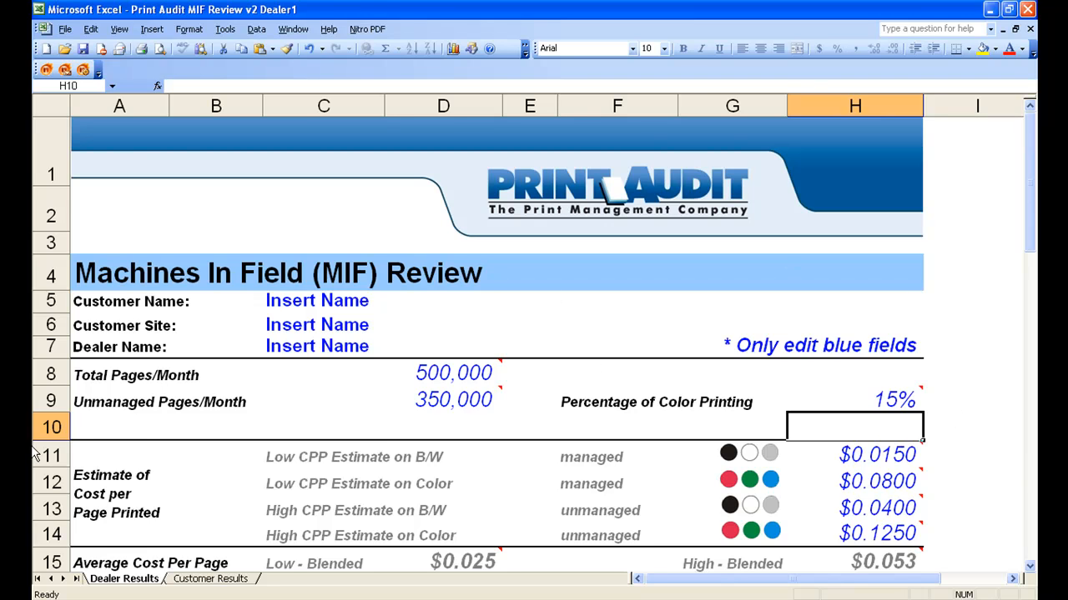
Set the managed Low CPP Estimate on B/W in H11 to $0.009
left_click(319, 457)
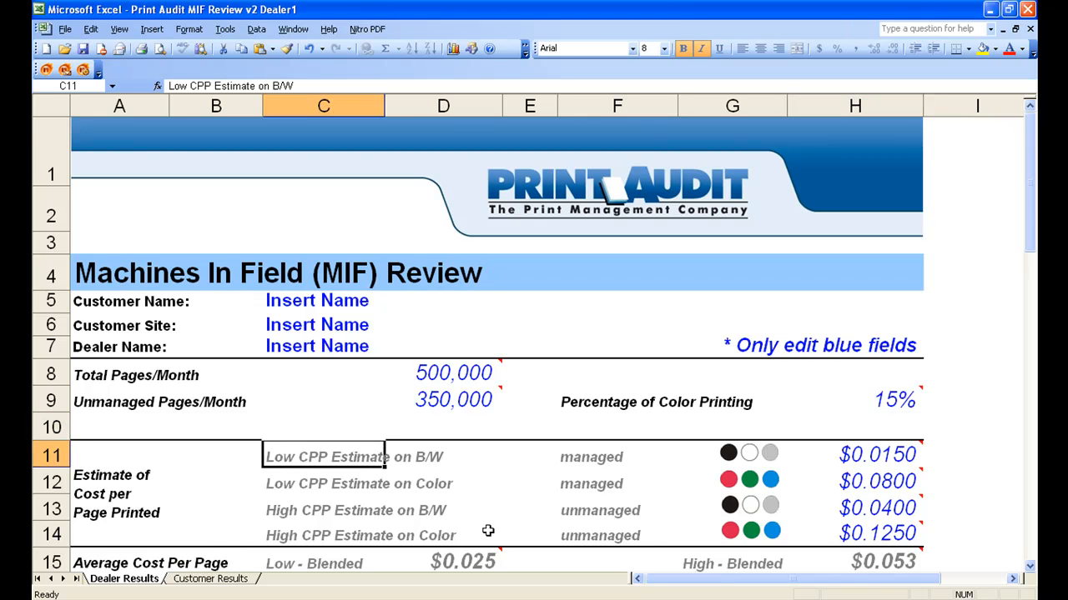
left_click(590, 458)
mouse_move(848, 449)
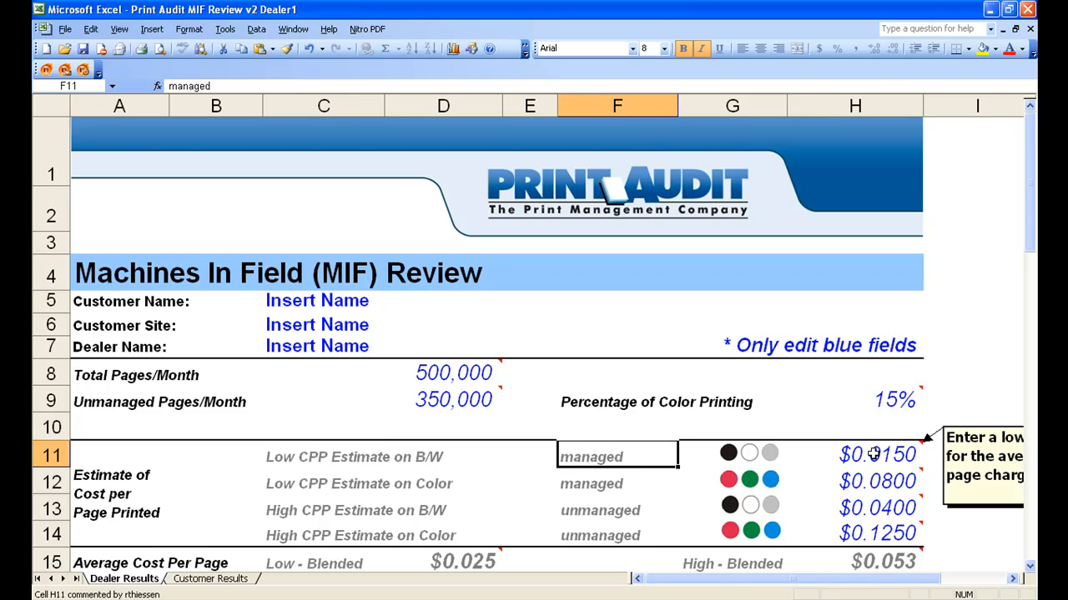
mouse_move(472, 376)
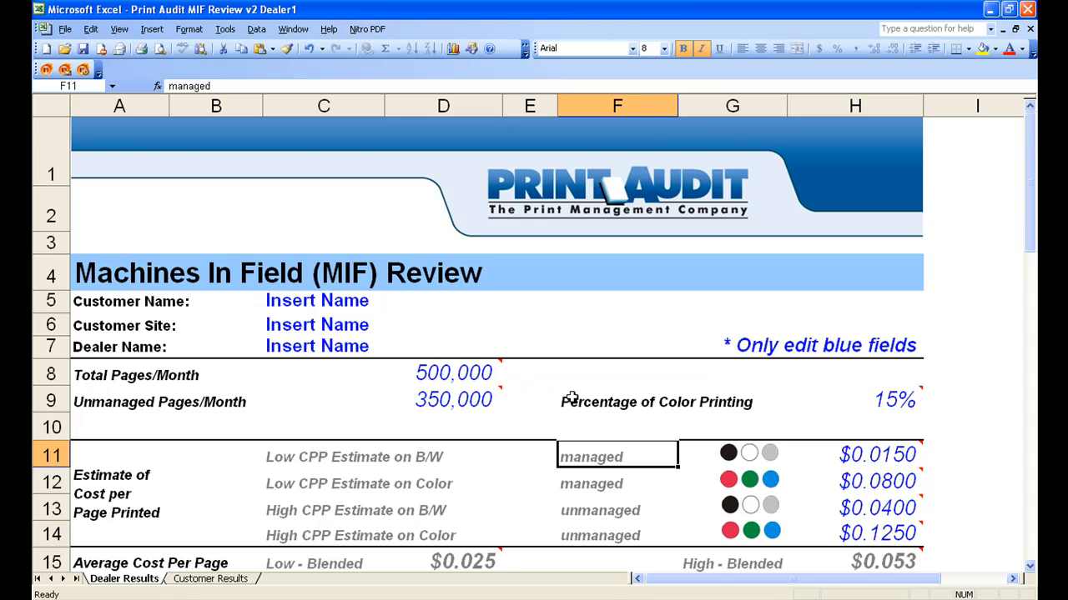
left_click(881, 452)
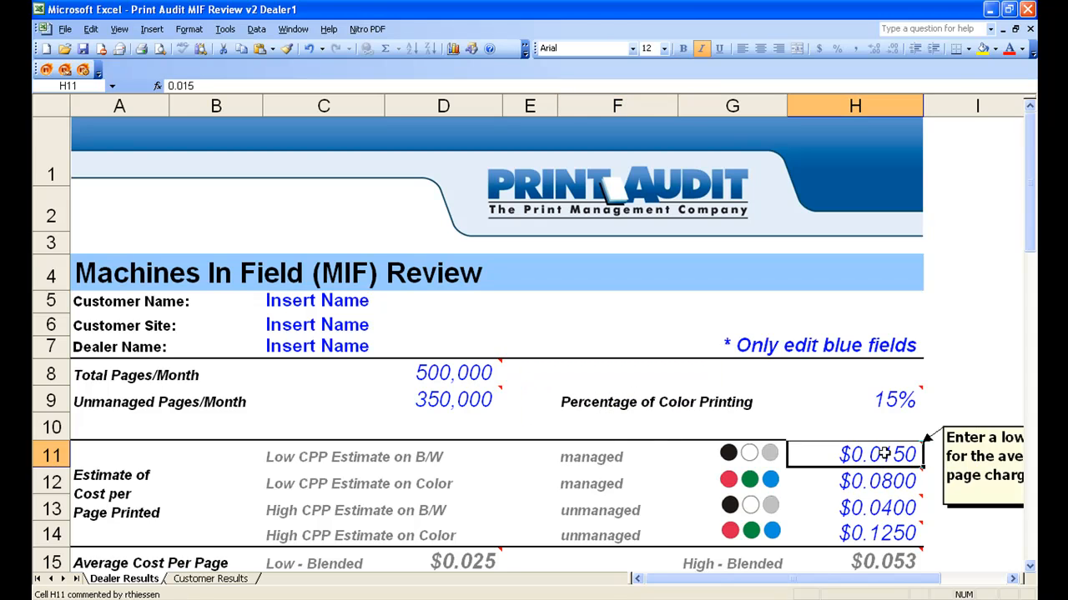
type(".")
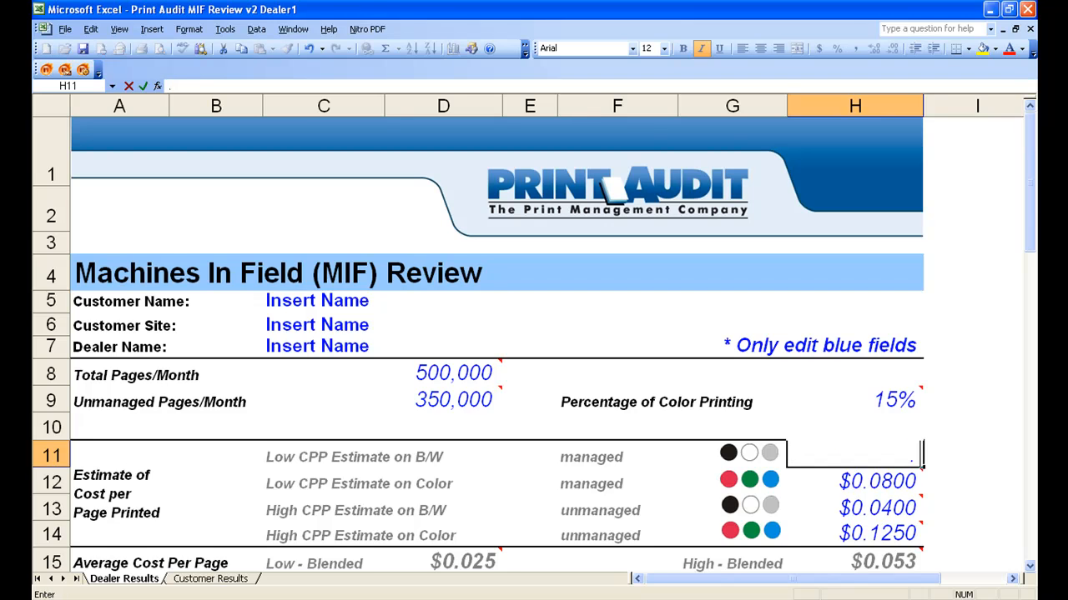
type("009")
key("Return")
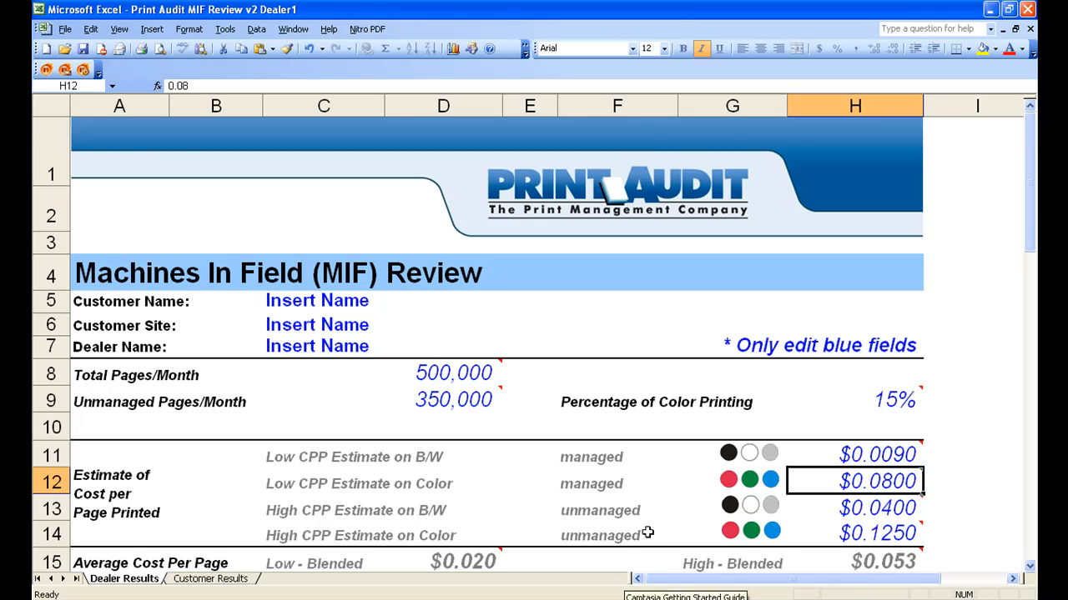
Set the managed Low CPP Estimate on Color in H12 to $0.07
mouse_move(871, 491)
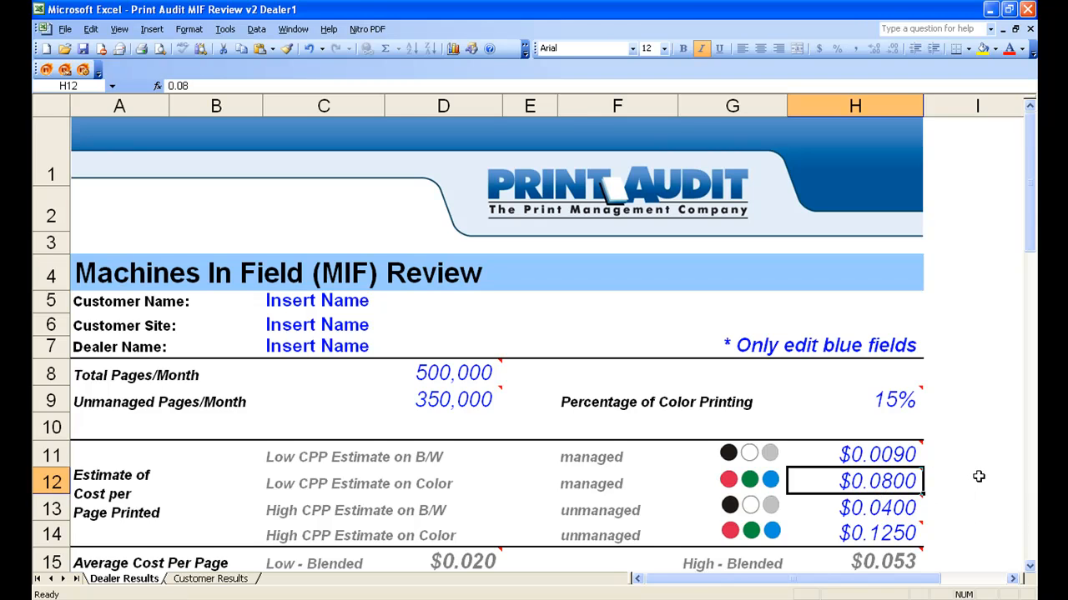
type(".07")
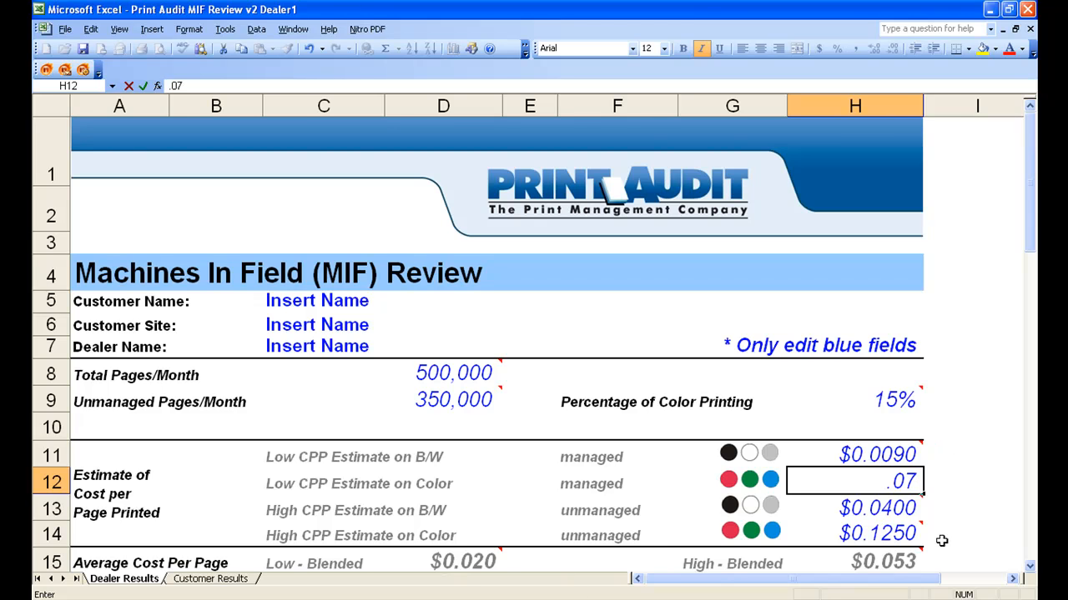
key("Return")
Review the unmanaged High CPP Estimates for B/W and Color in rows 13 and 14
key("Left")
key("Left")
key("Left")
key("Left")
key("Left")
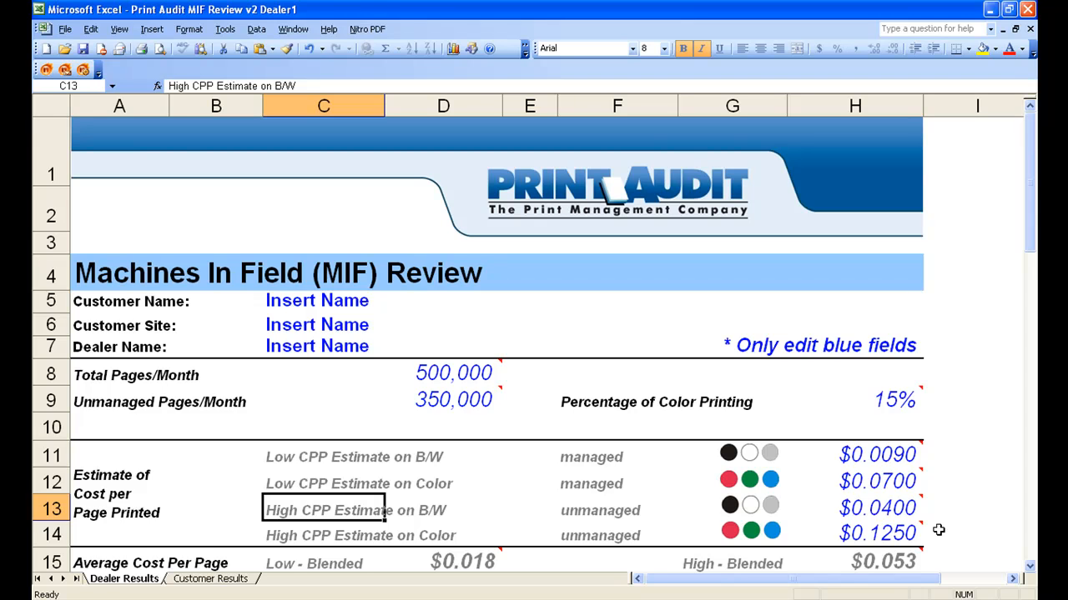
key("Right")
key("Right")
key("Right")
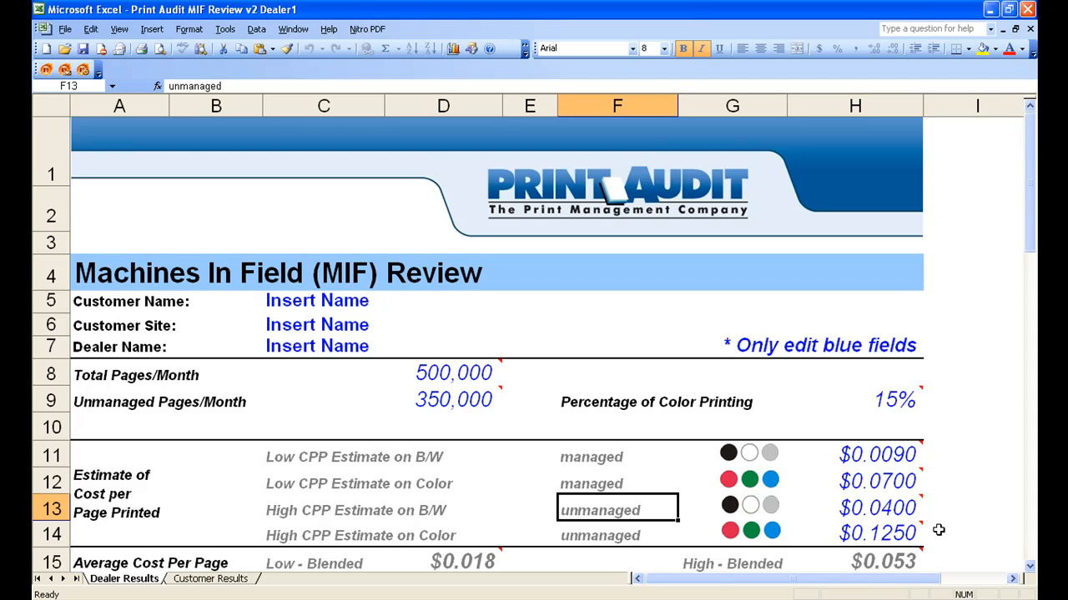
left_click(877, 511)
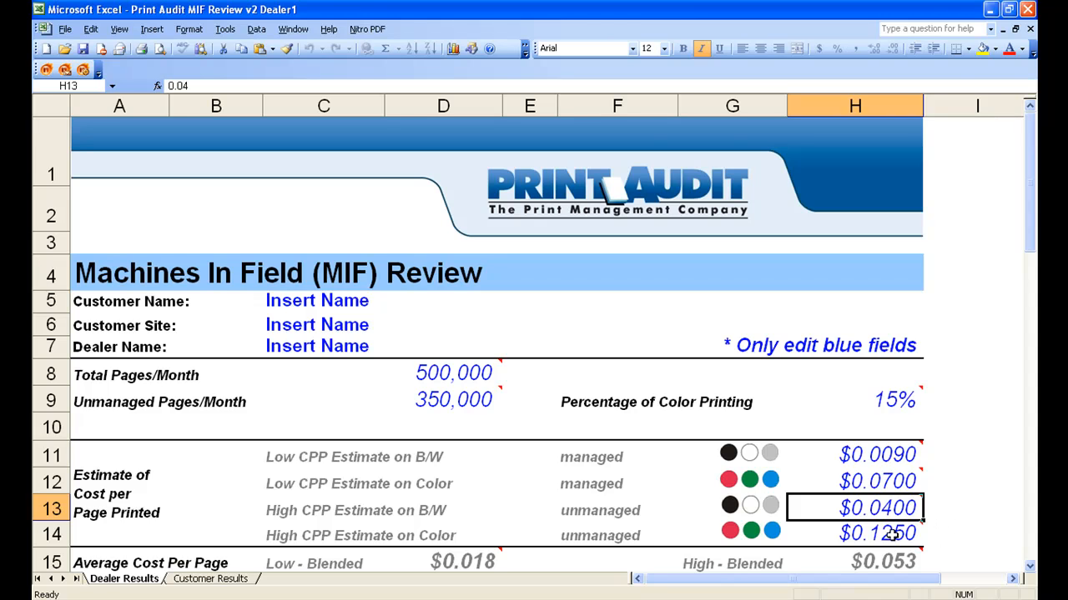
left_click(920, 534)
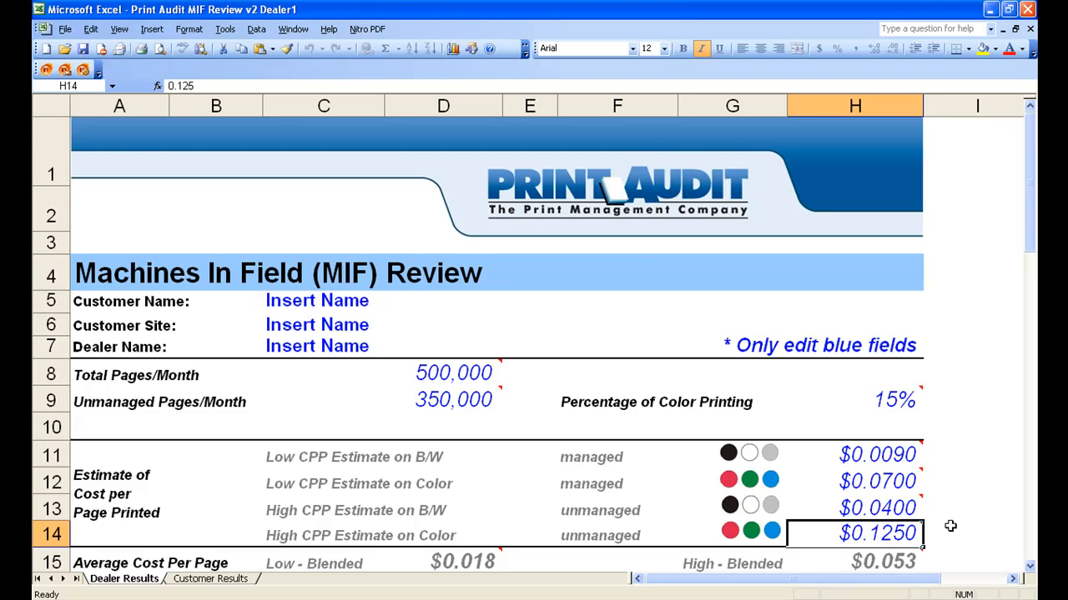
Inspect the Low - Blended and High - Blended Average Cost Per Page formulas in row 15
scroll(947, 521, "down", 1)
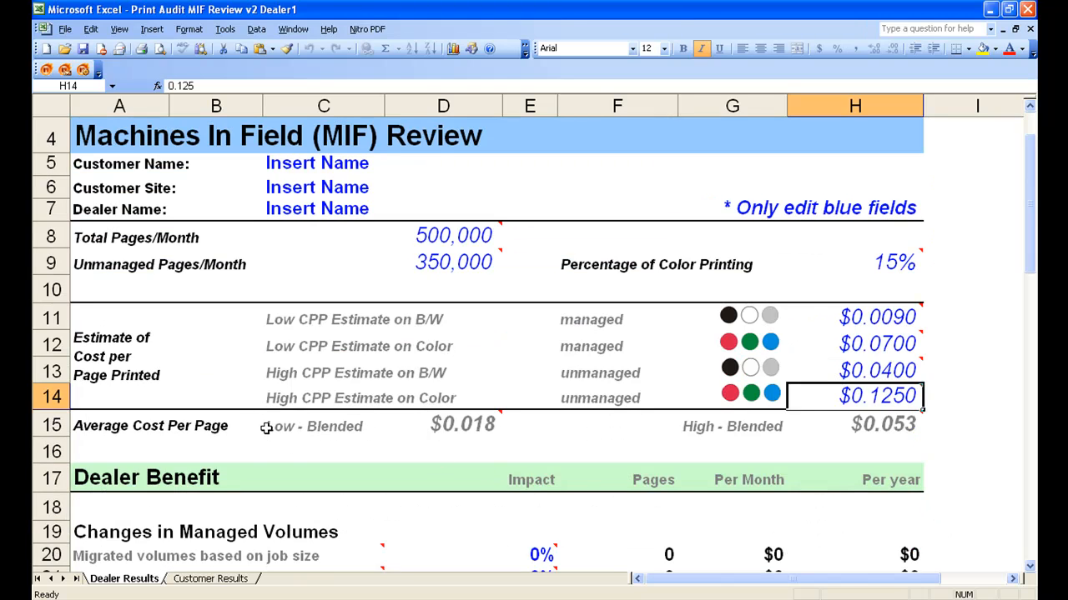
left_click(460, 424)
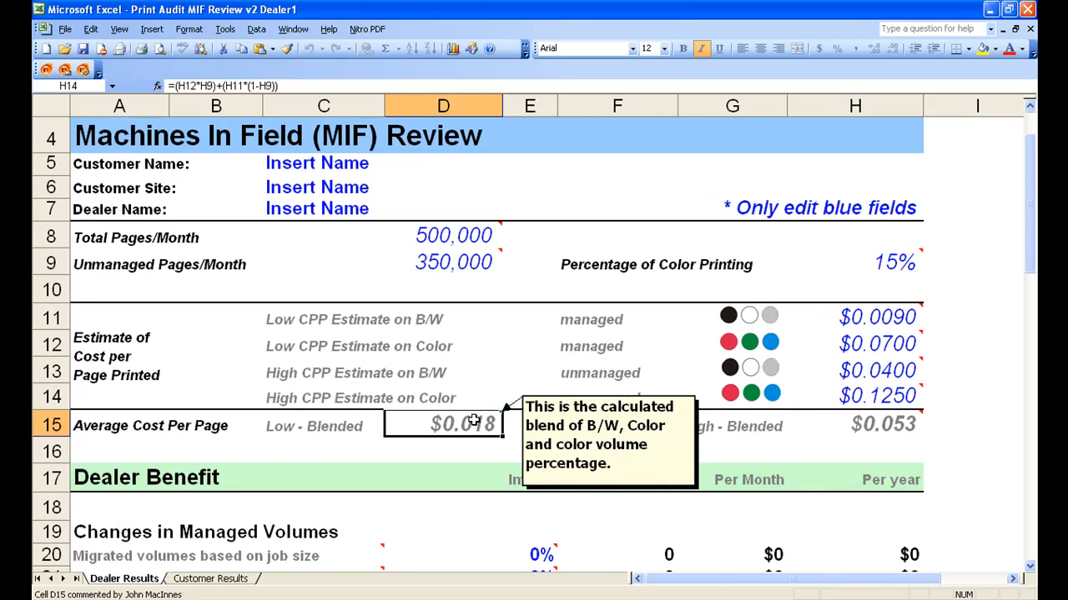
mouse_move(837, 427)
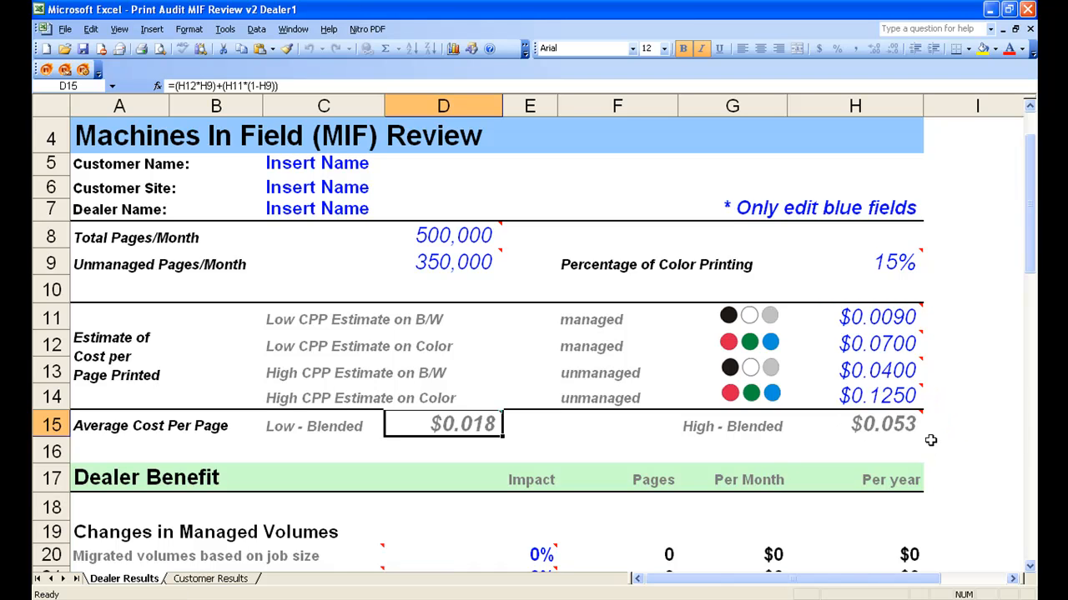
left_click(883, 432)
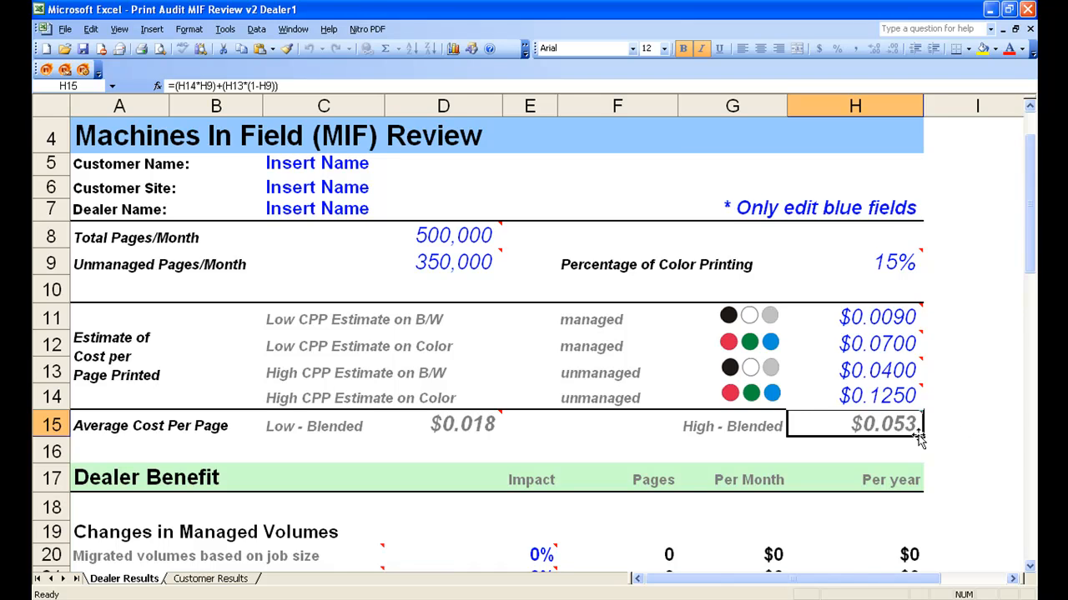
mouse_move(915, 430)
mouse_move(489, 414)
Set the Dealer Benefit impact for migrated volumes based on job size to 30% and check its pages, monthly and yearly results
scroll(926, 471, "down", 2)
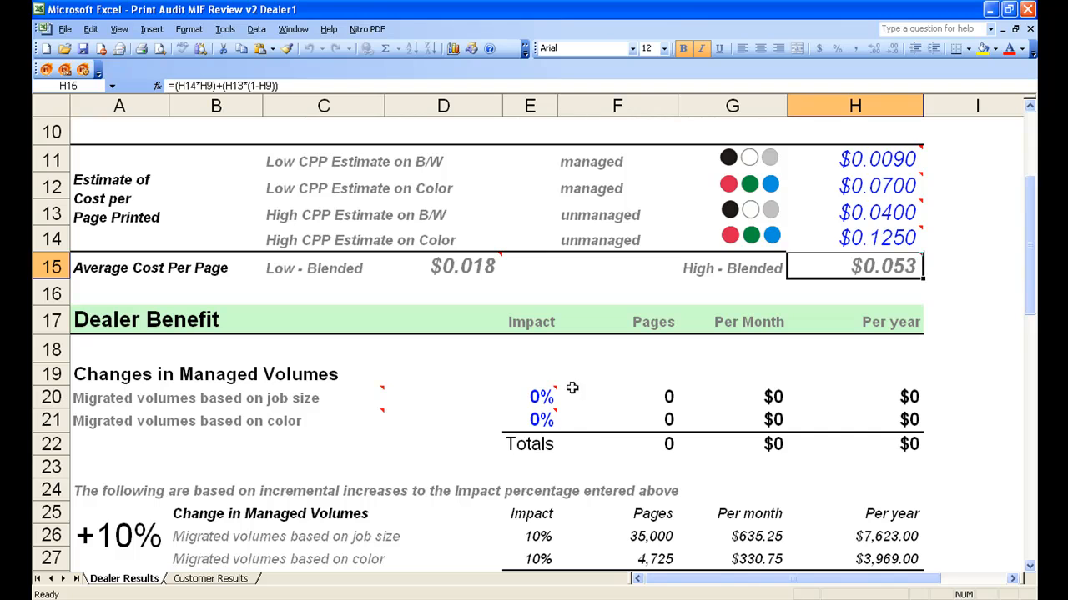
left_click(540, 398)
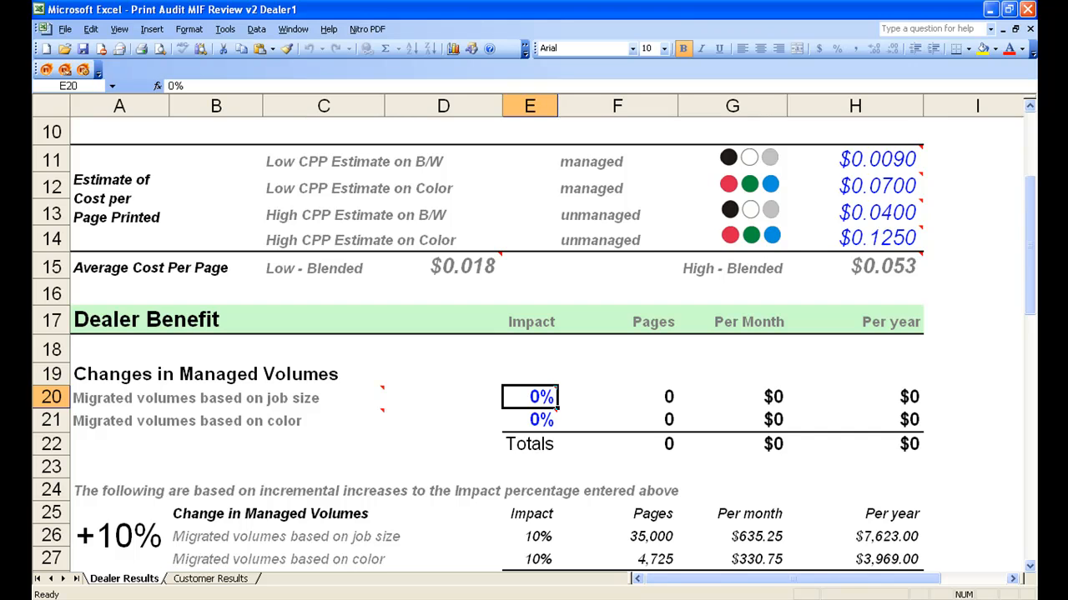
type("30")
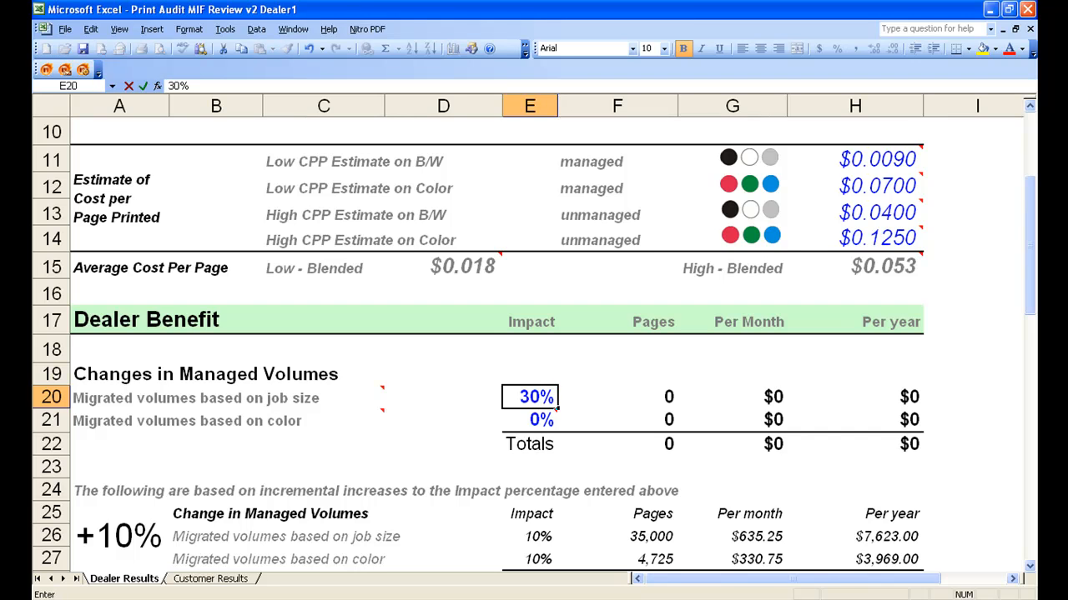
key("Tab")
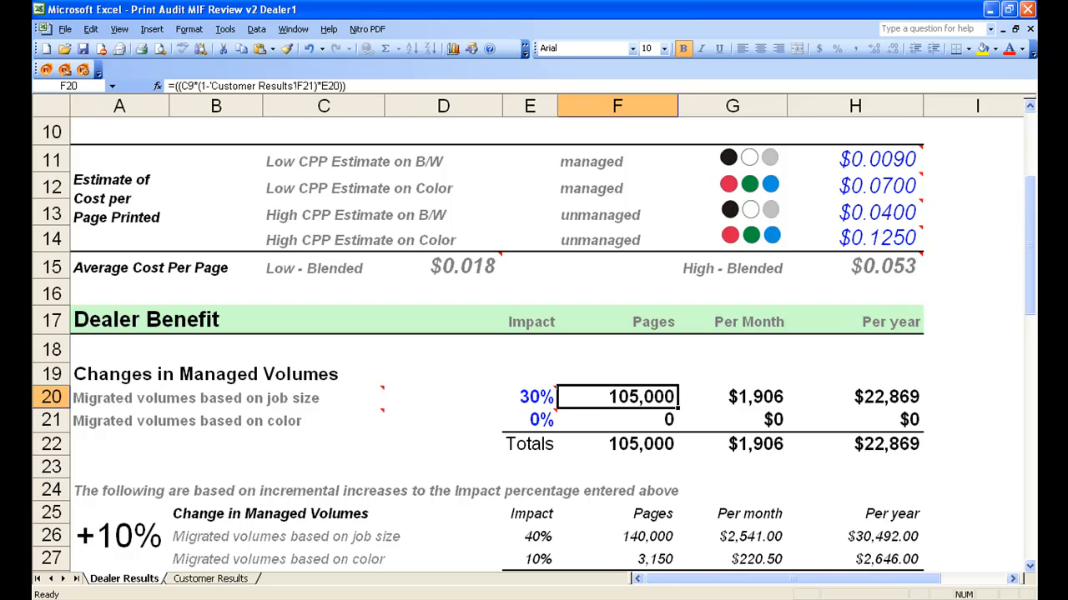
key("Tab")
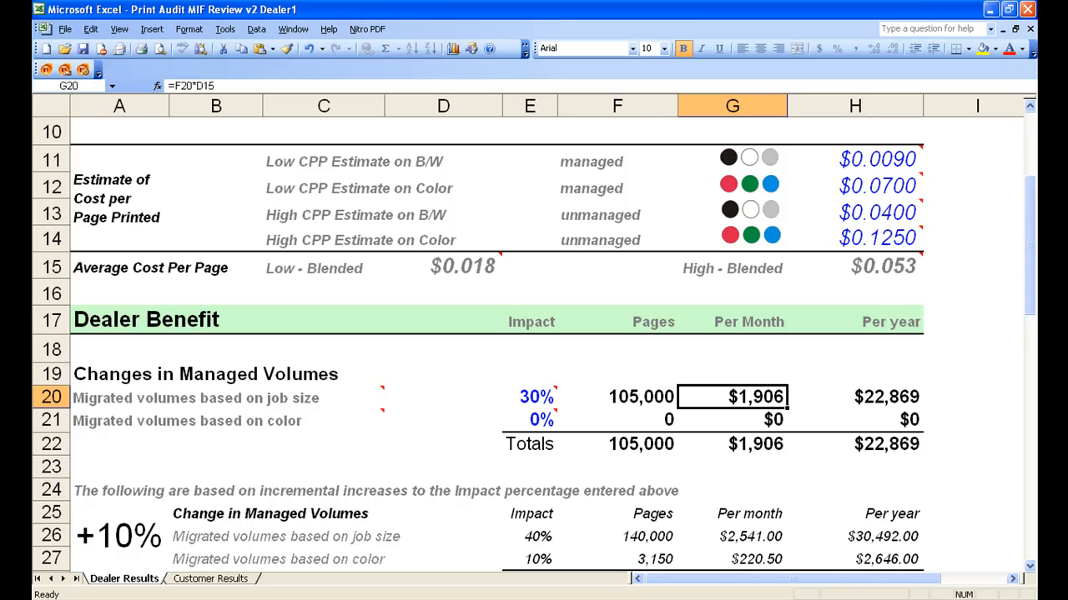
left_click(855, 397)
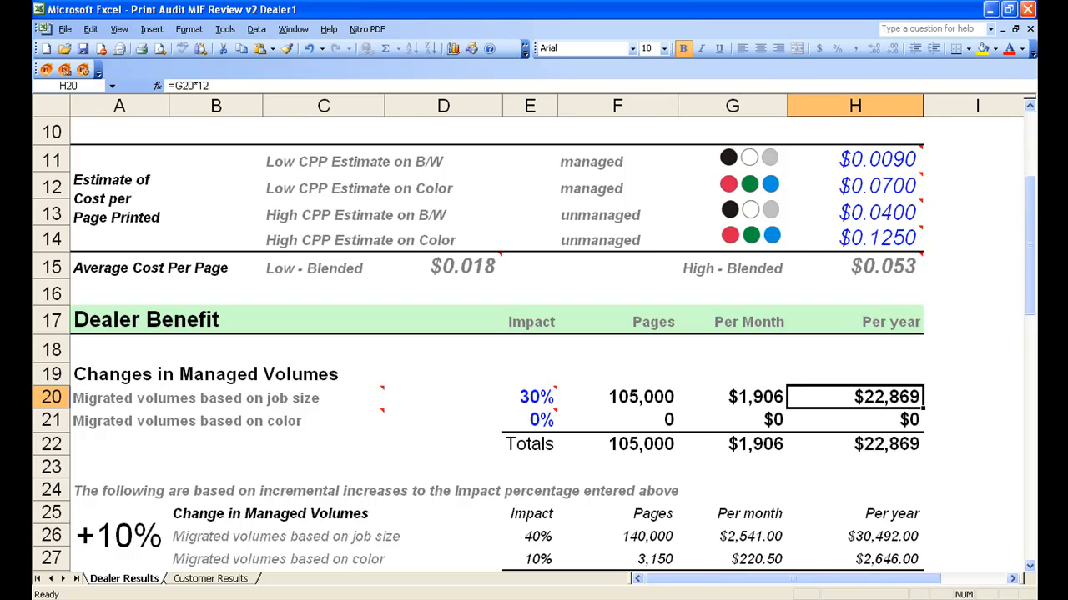
Set the impact for migrated volumes based on color to 30% and return to the Percentage of Color Printing cell
key("Down")
key("Left")
key("Left")
key("Left")
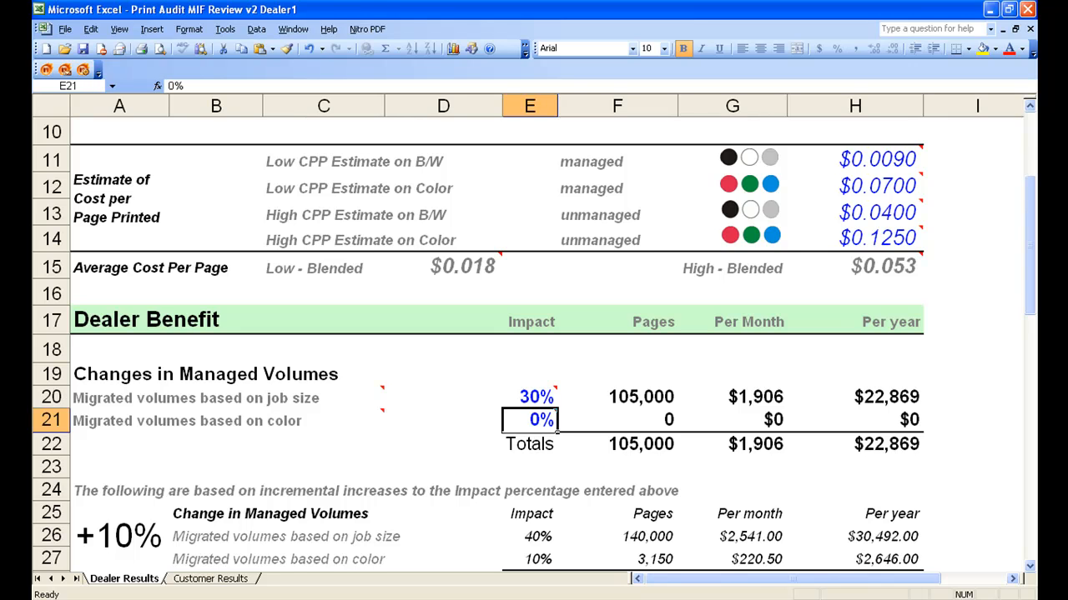
type("30")
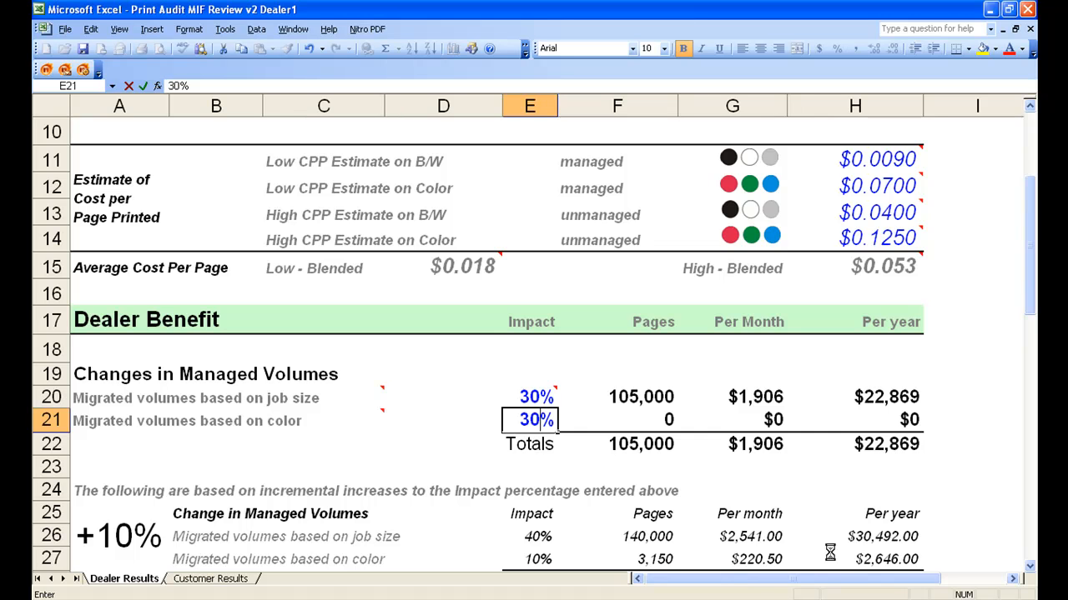
scroll(504, 391, "up", 3)
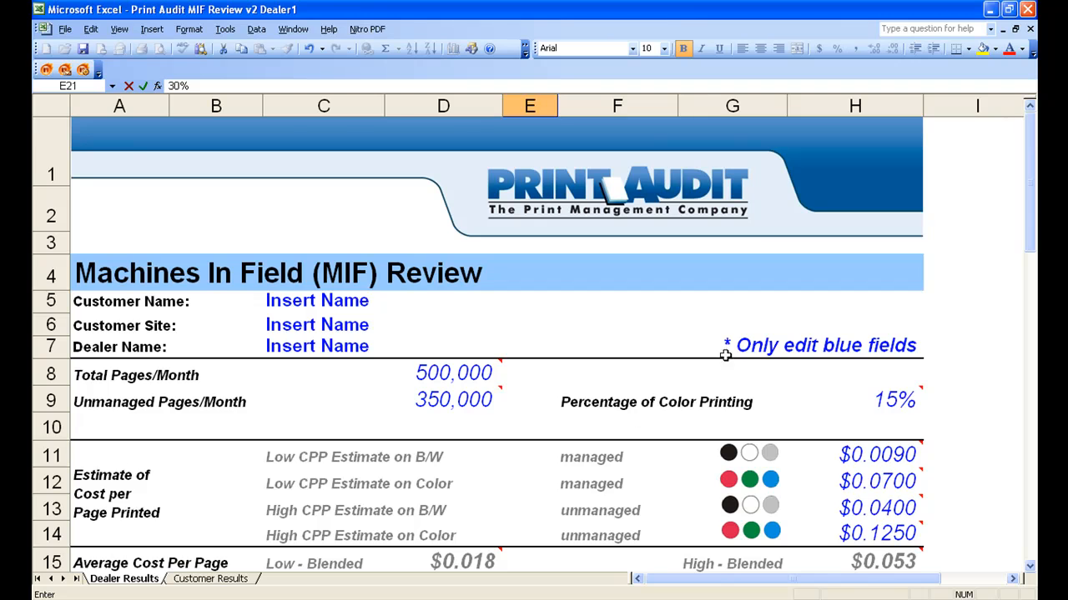
left_click(882, 400)
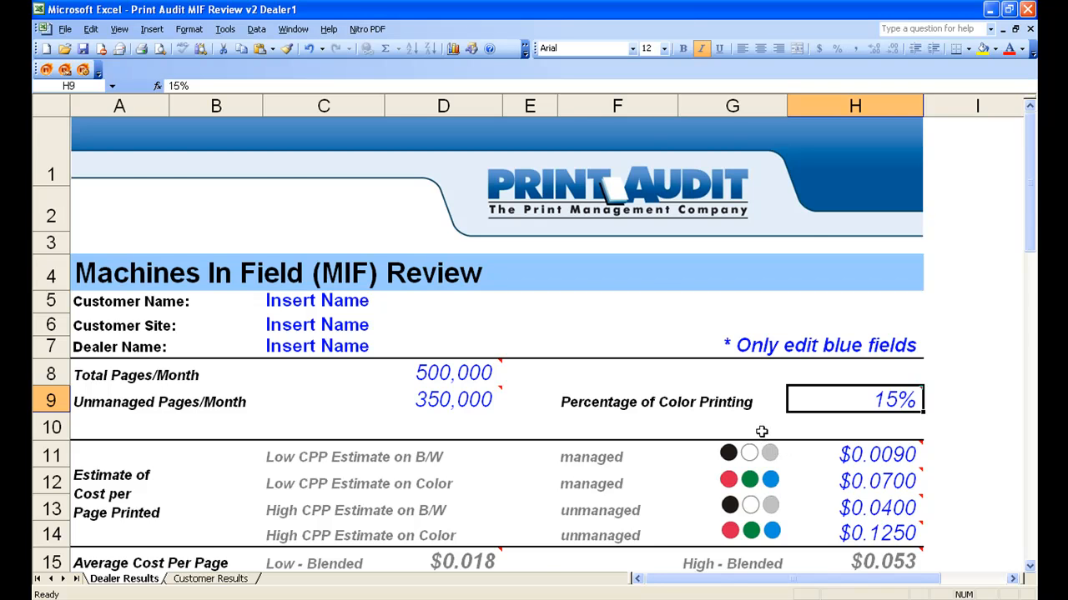
Check the pages and monthly amount for migrated volumes based on color and the monthly and yearly Changes in Managed Volumes totals
scroll(761, 431, "down", 4)
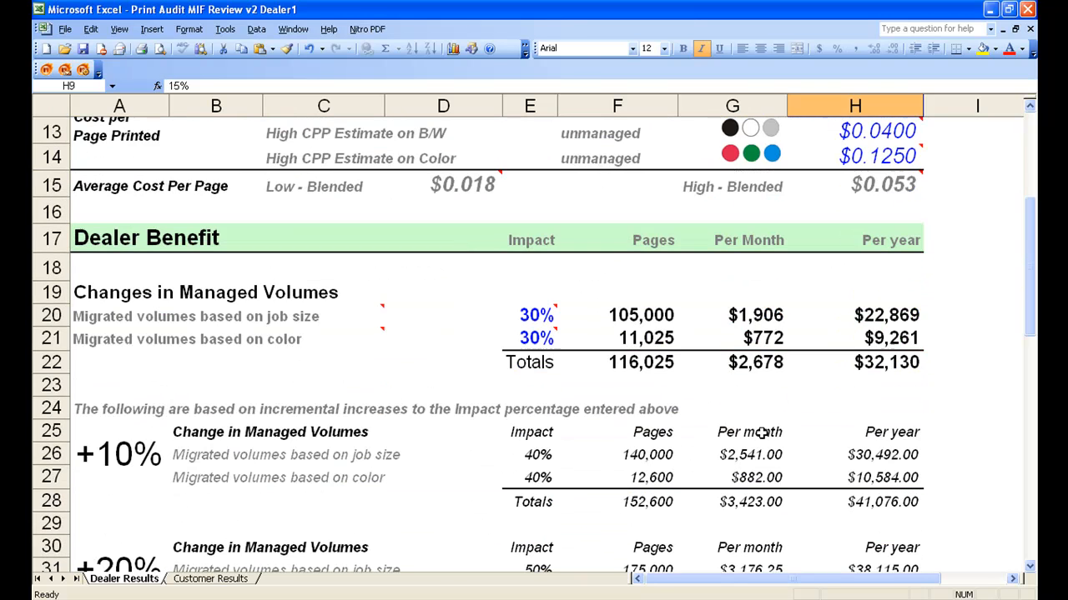
left_click(659, 339)
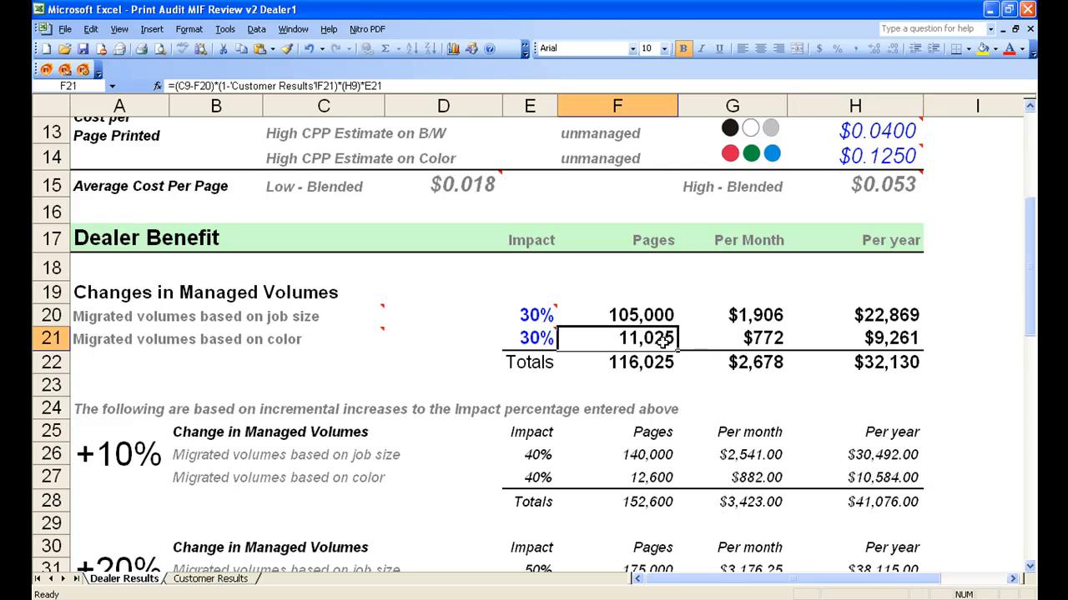
left_click(762, 337)
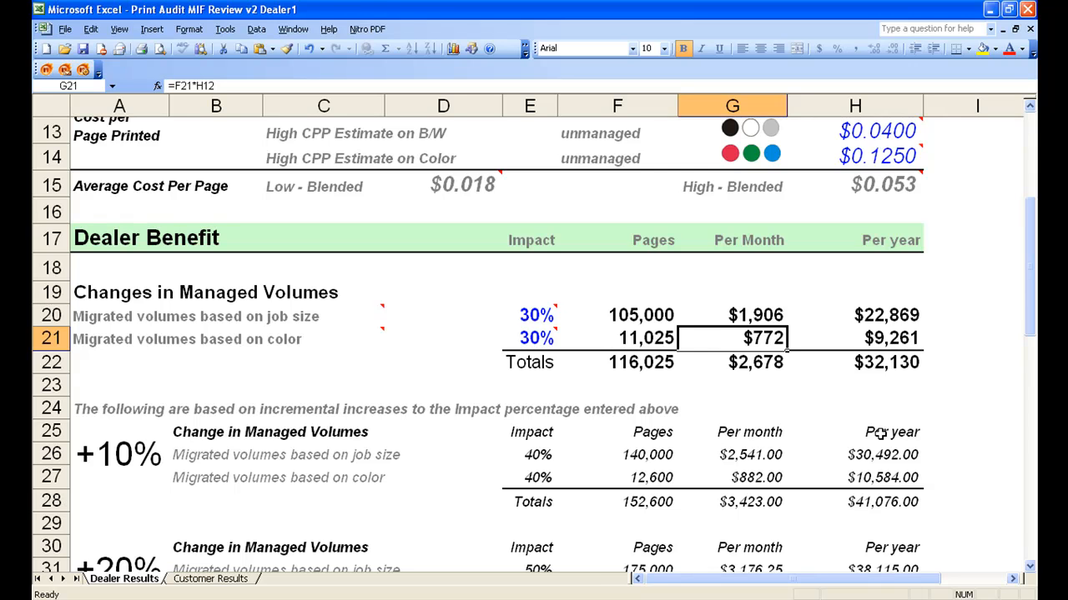
left_click(752, 364)
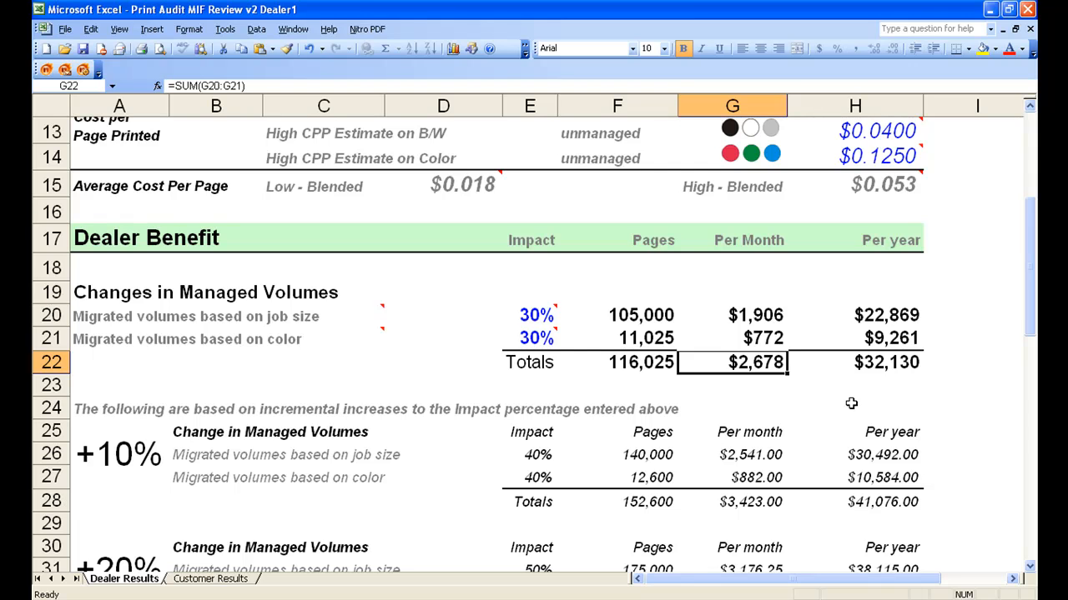
left_click(882, 364)
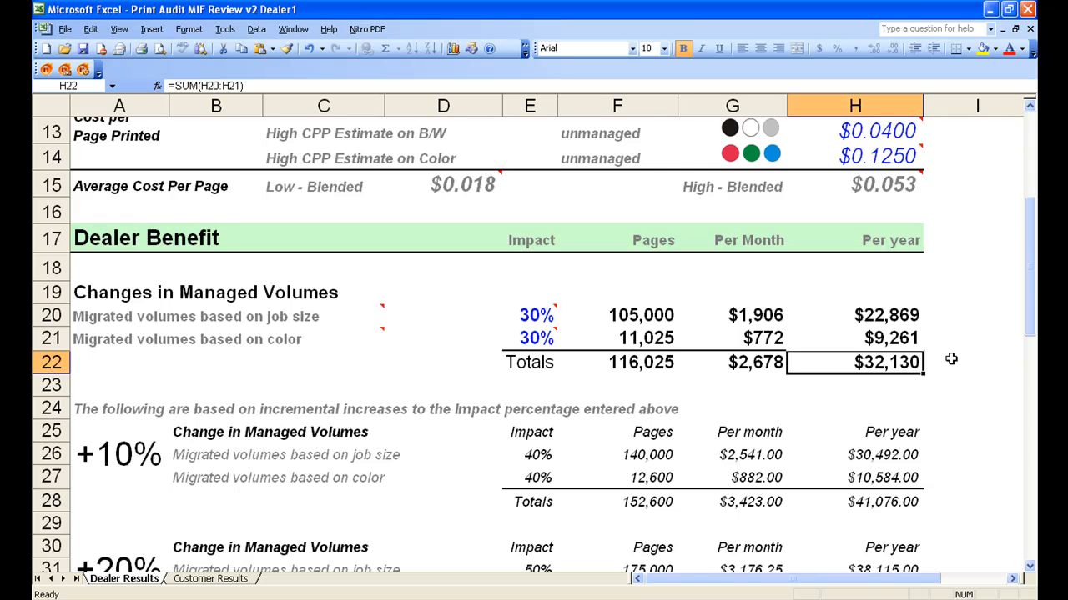
Review the incremental impact scenarios below Dealer Benefit and inspect the yearly total of the +20% scenario
scroll(636, 513, "down", 1)
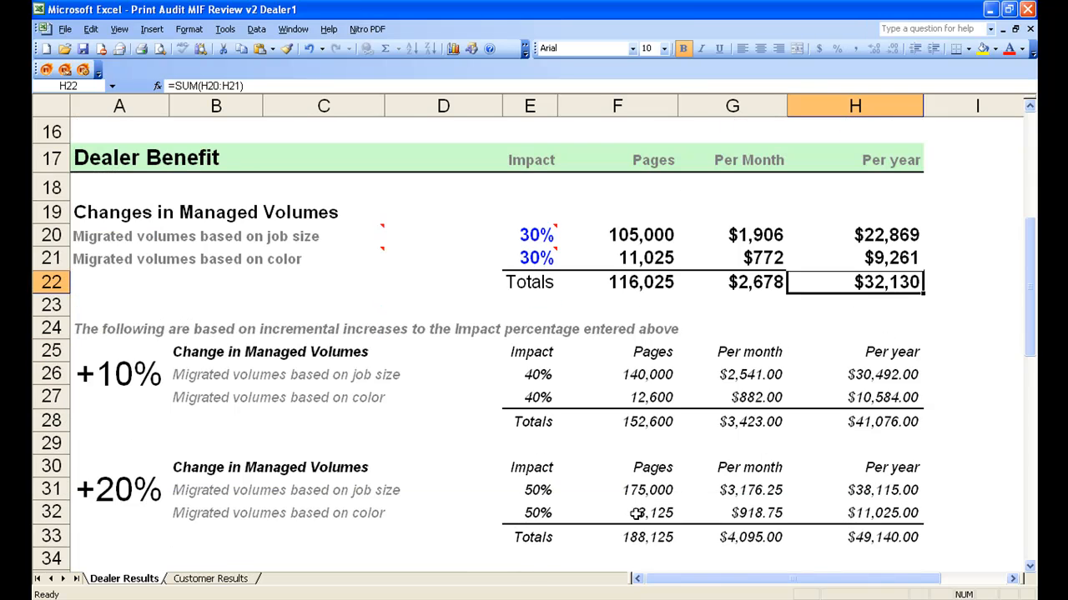
scroll(635, 513, "down", 1)
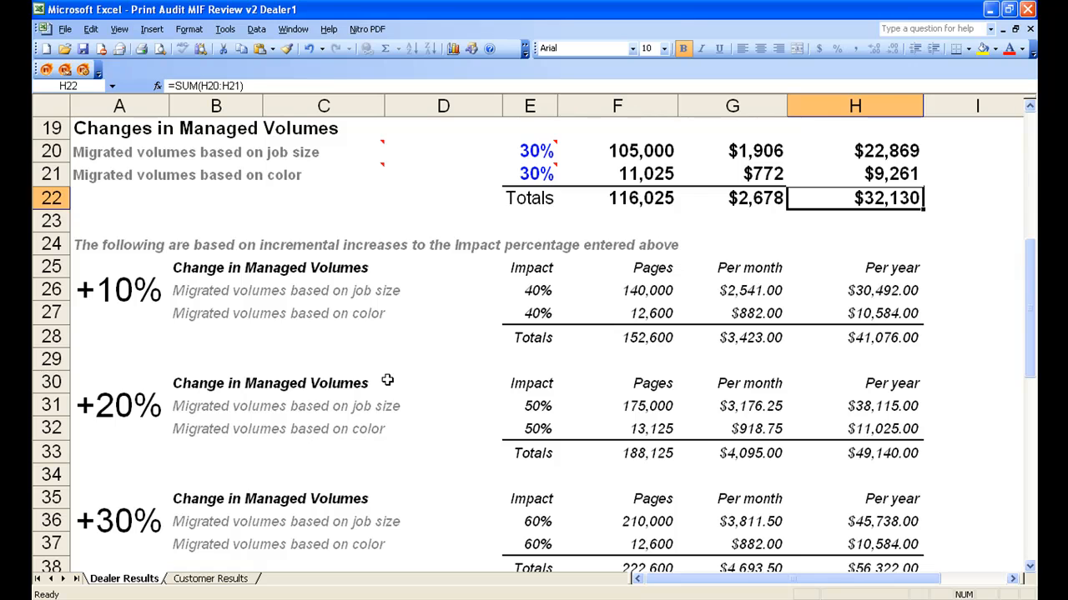
left_click(862, 455)
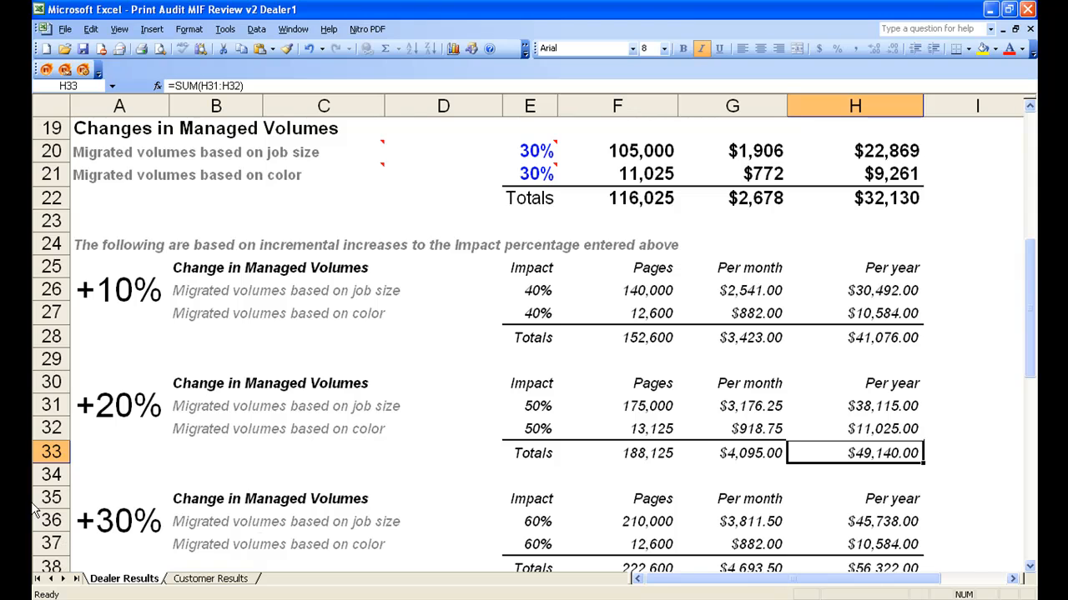
On the Customer Results sheet, inspect the monthly Migrated Volumes Savings and the low and high blended cost per page behind it
left_click(214, 580)
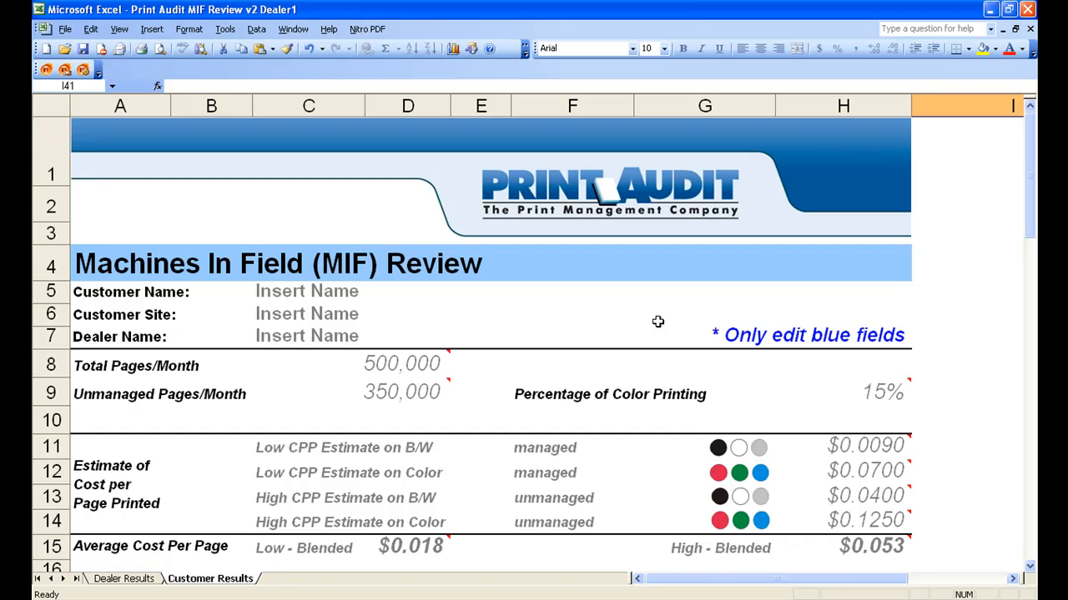
scroll(547, 431, "down", 2)
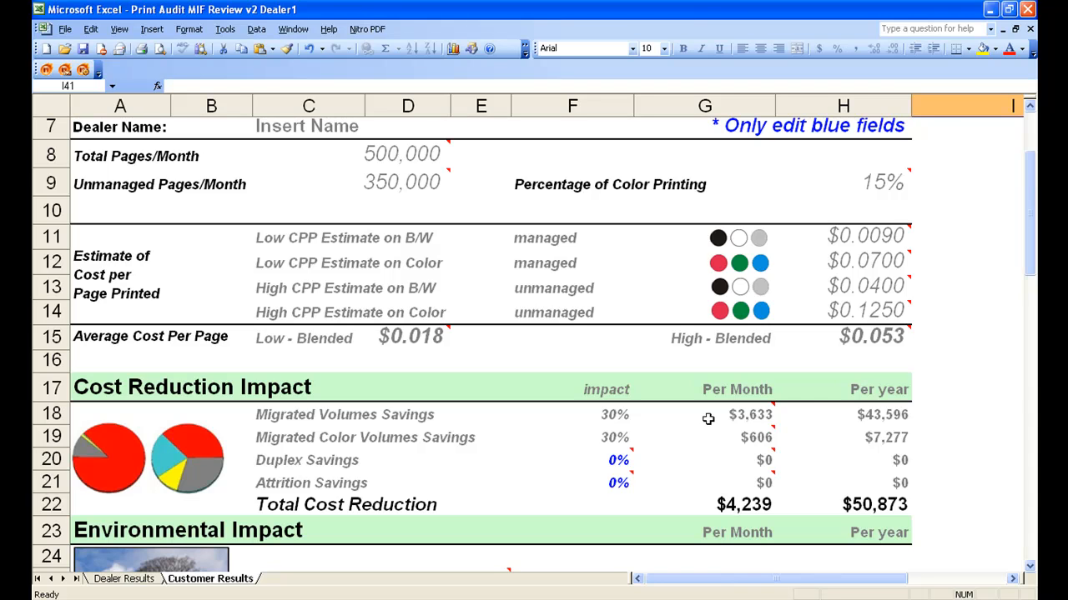
mouse_move(734, 416)
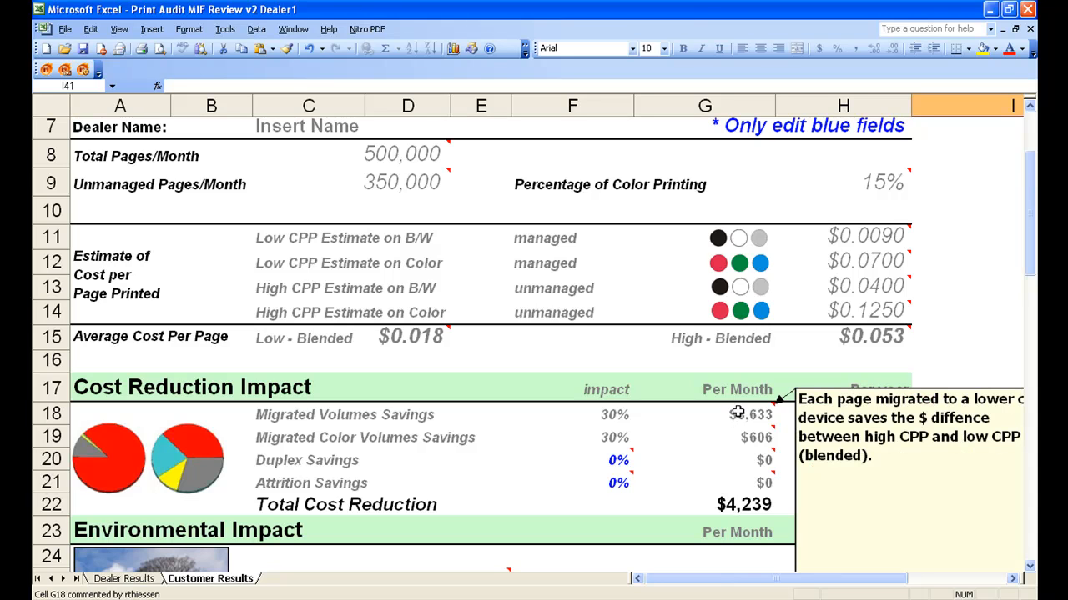
left_click(737, 414)
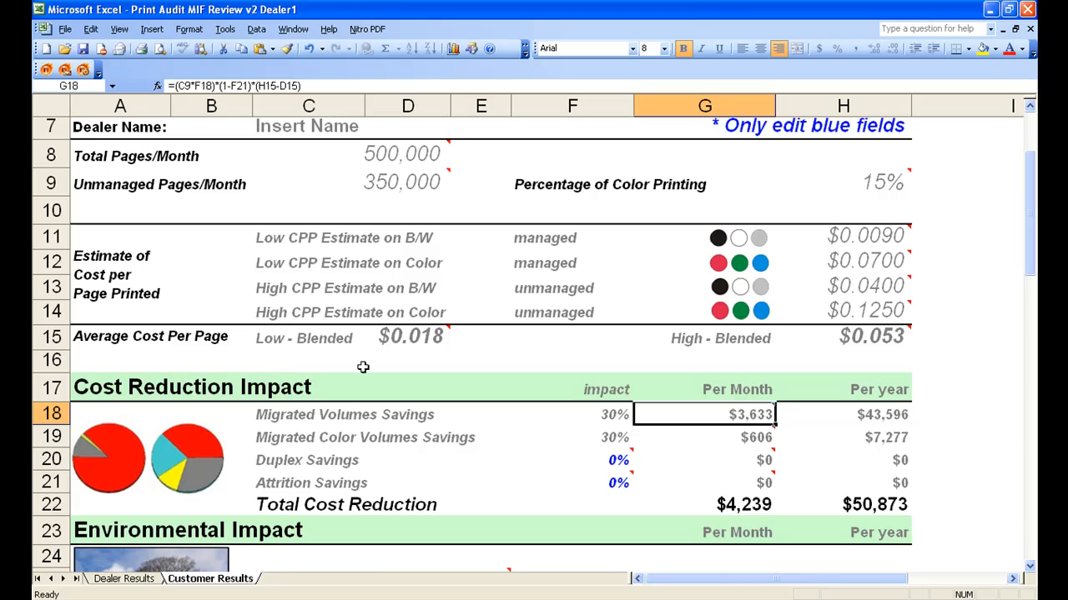
left_click(426, 345)
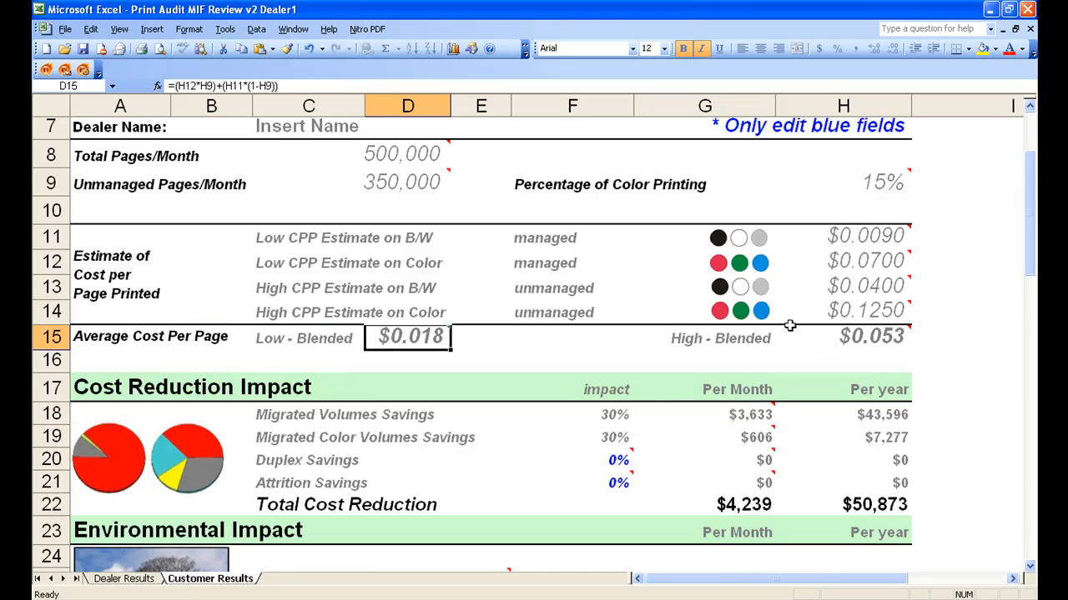
left_click(854, 338)
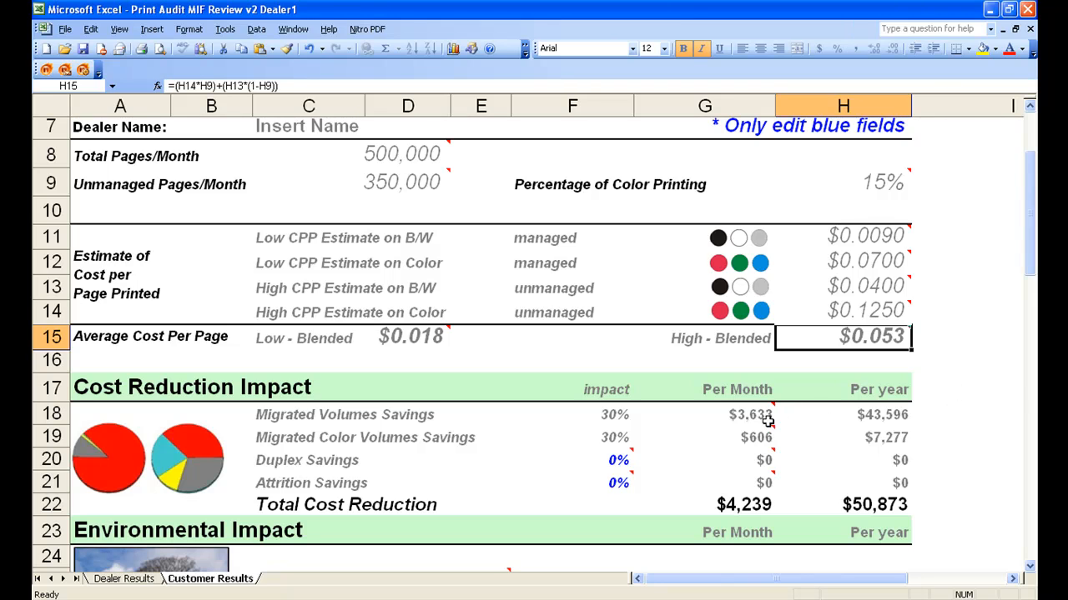
Inspect the monthly Migrated Color Volumes Savings and the yearly Total Cost Reduction
mouse_move(771, 415)
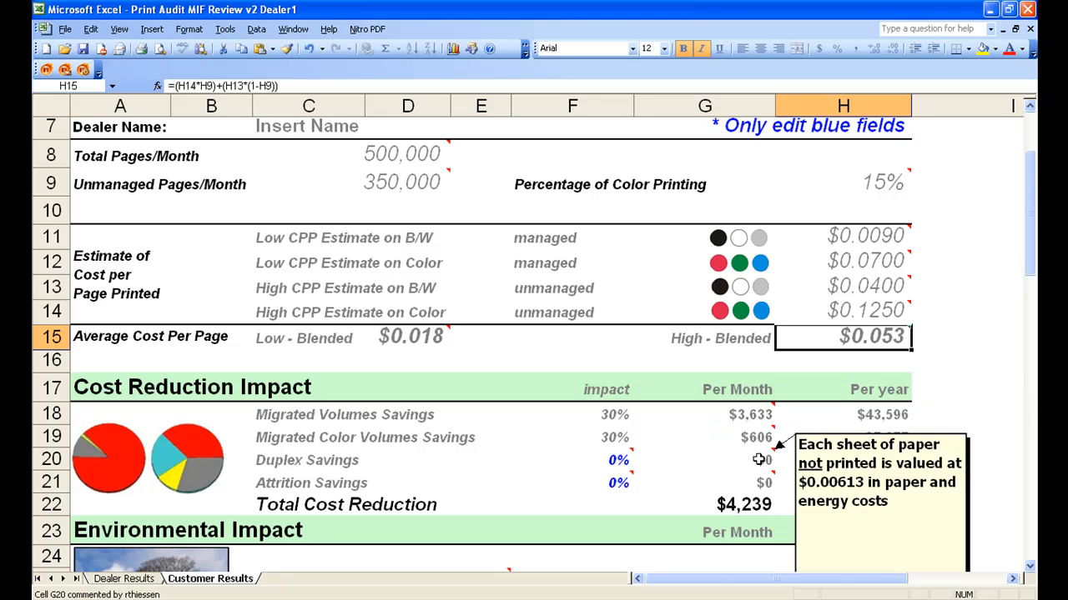
left_click(753, 439)
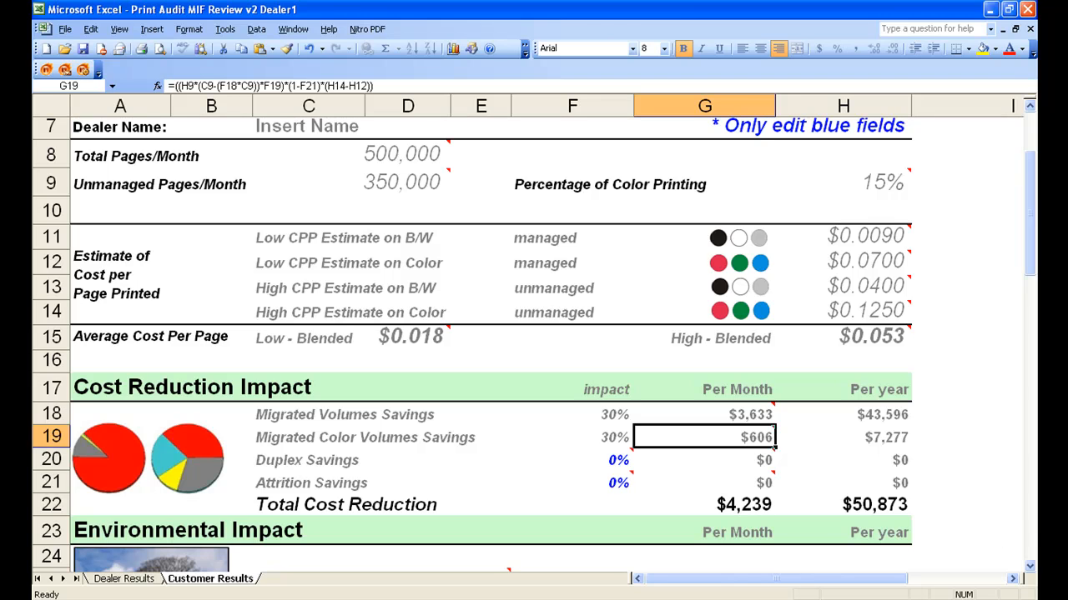
left_click(891, 504)
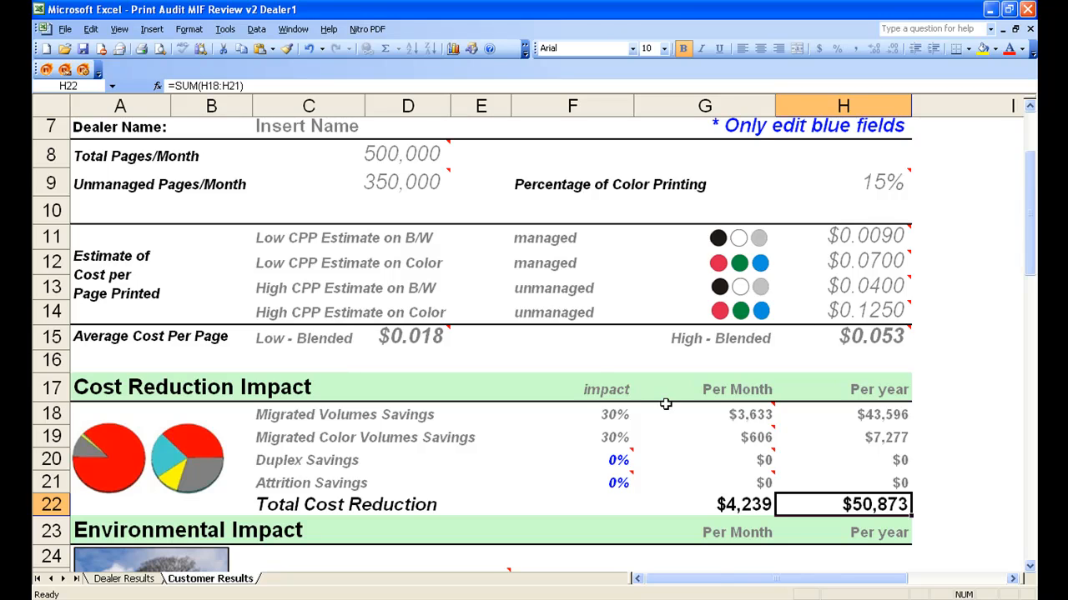
Set the Duplex Savings impact to 20% and check its monthly savings
left_click(613, 461)
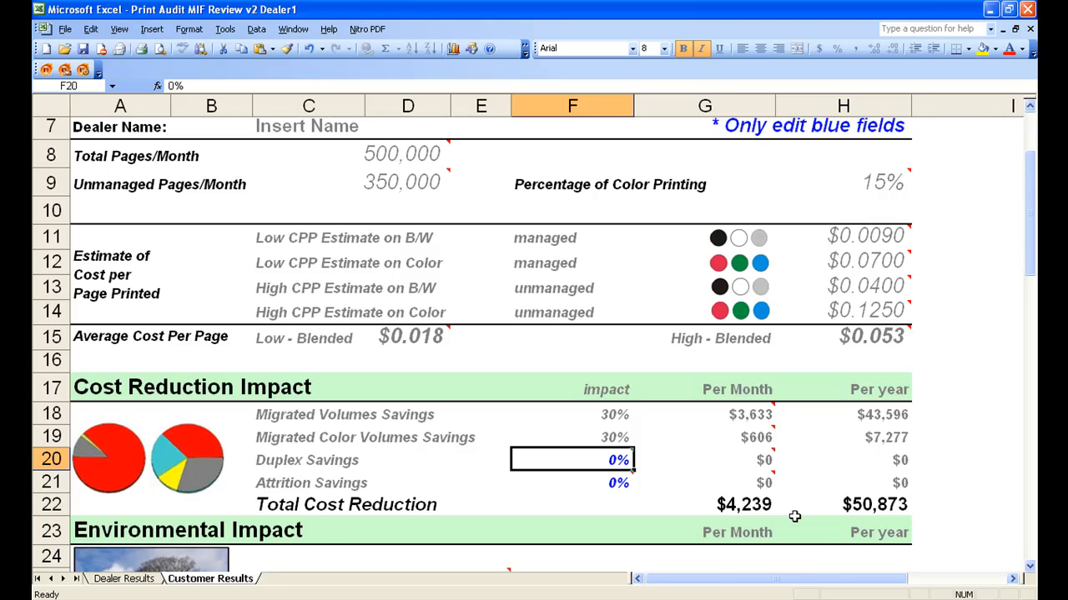
type("20")
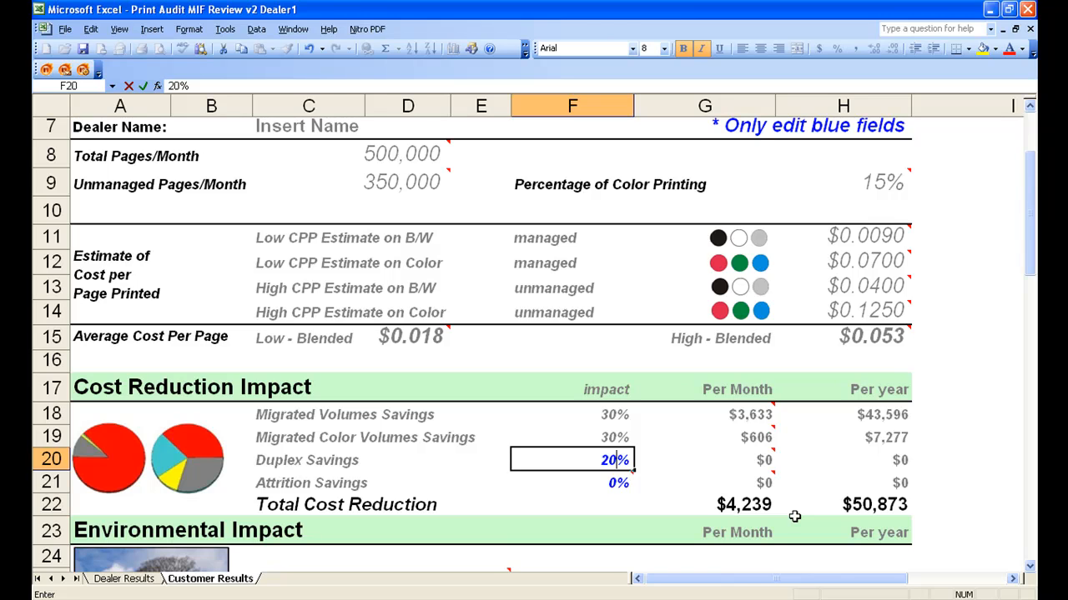
key("Tab")
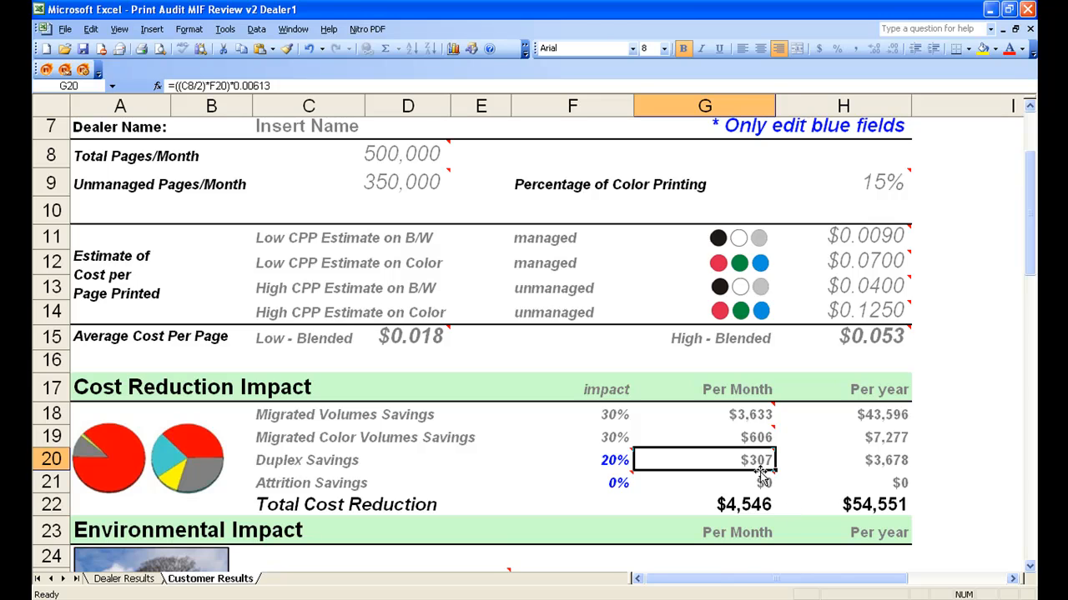
mouse_move(754, 456)
Set the Attrition Savings impact to 10% and check the monthly and yearly Total Cost Reduction
left_click(361, 485)
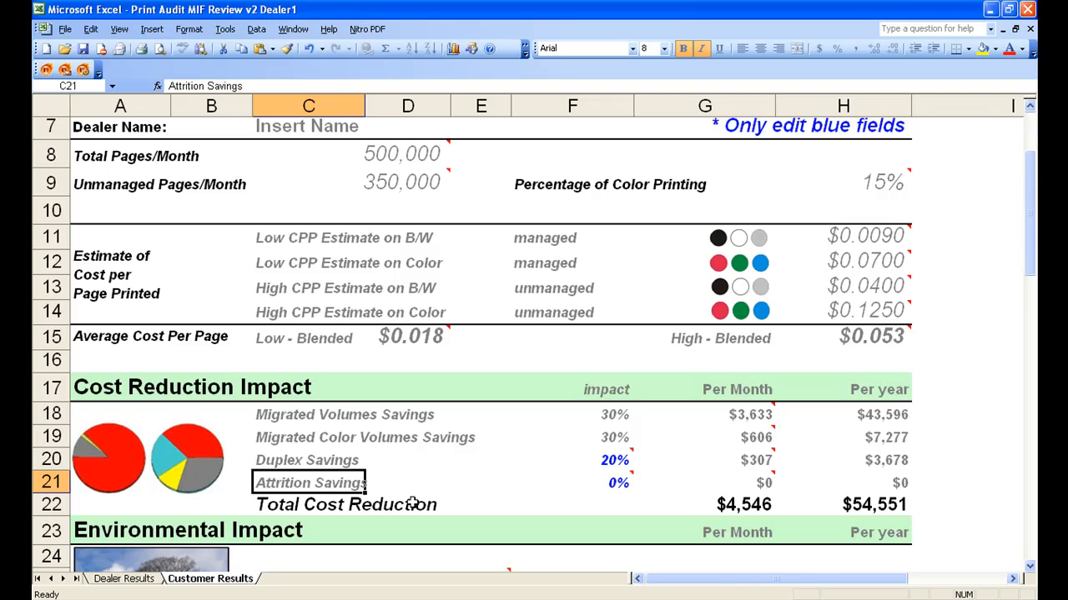
key("Right")
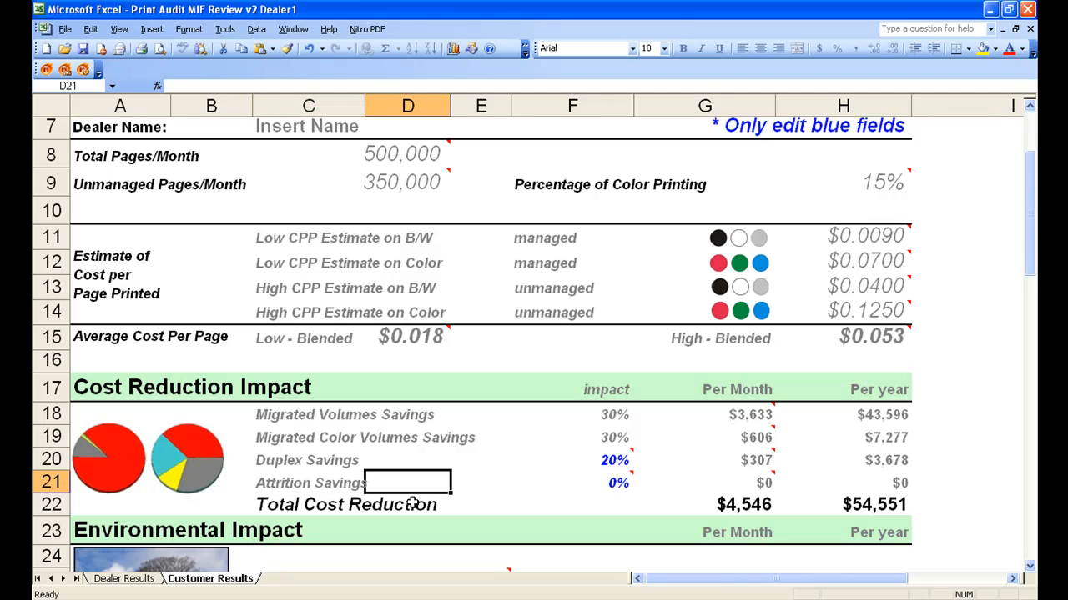
key("Right")
key("Right")
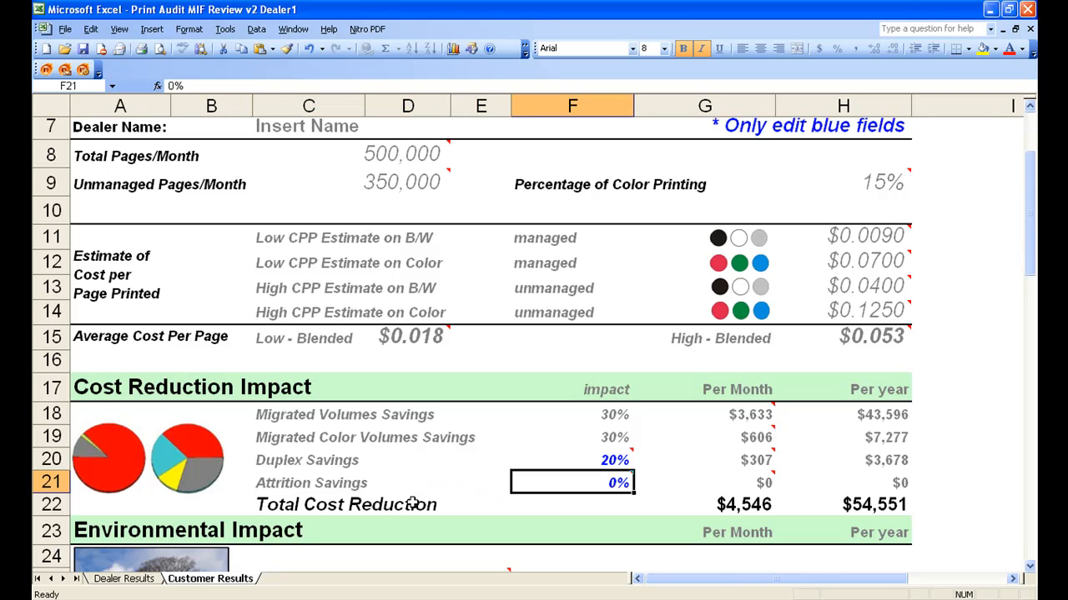
type("10")
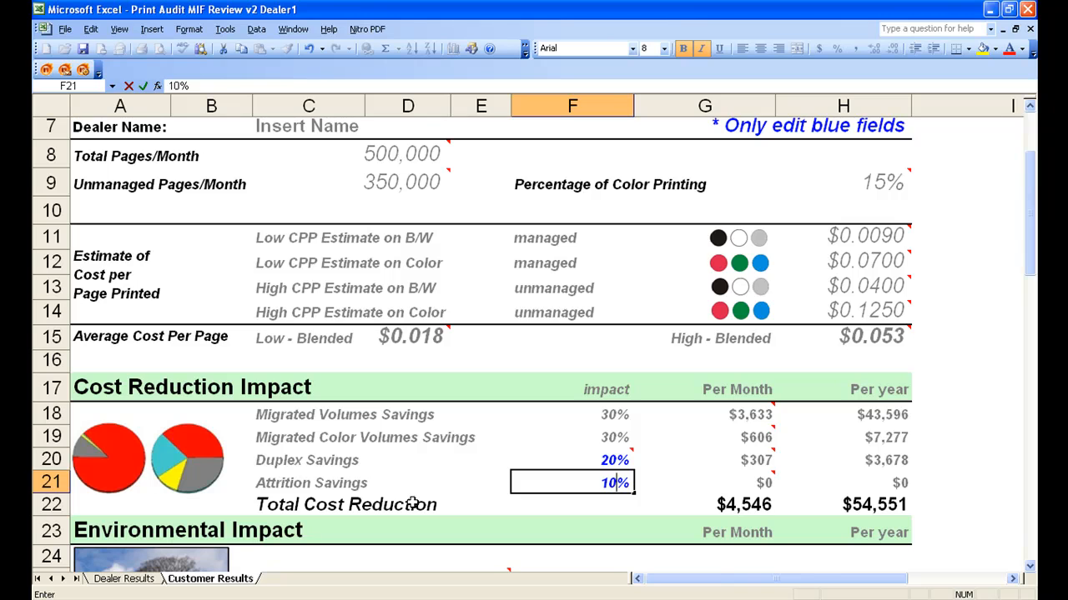
key("Tab")
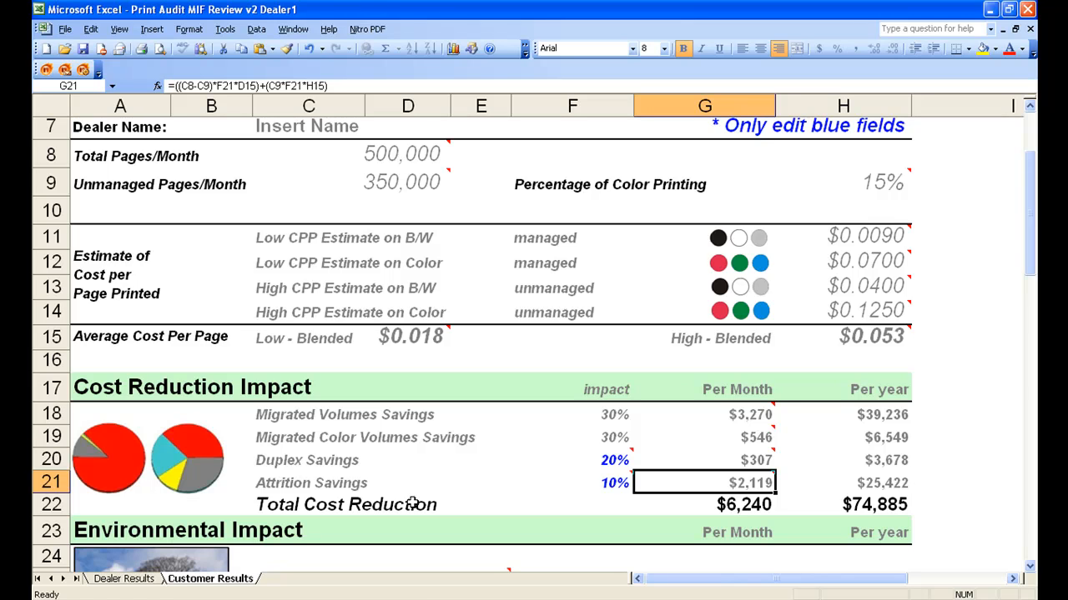
left_click(738, 507)
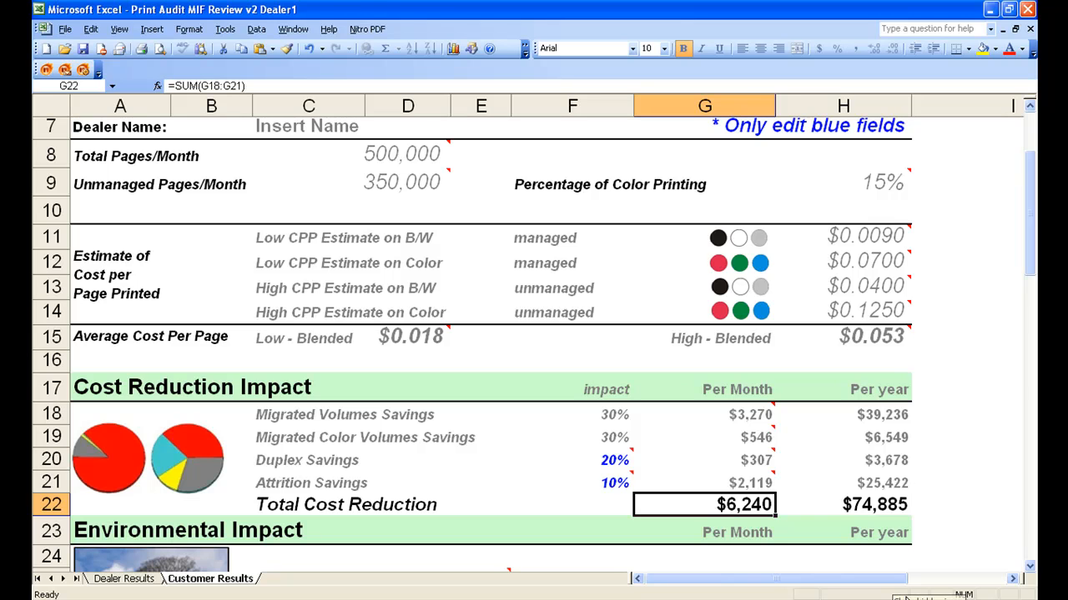
left_click(877, 500)
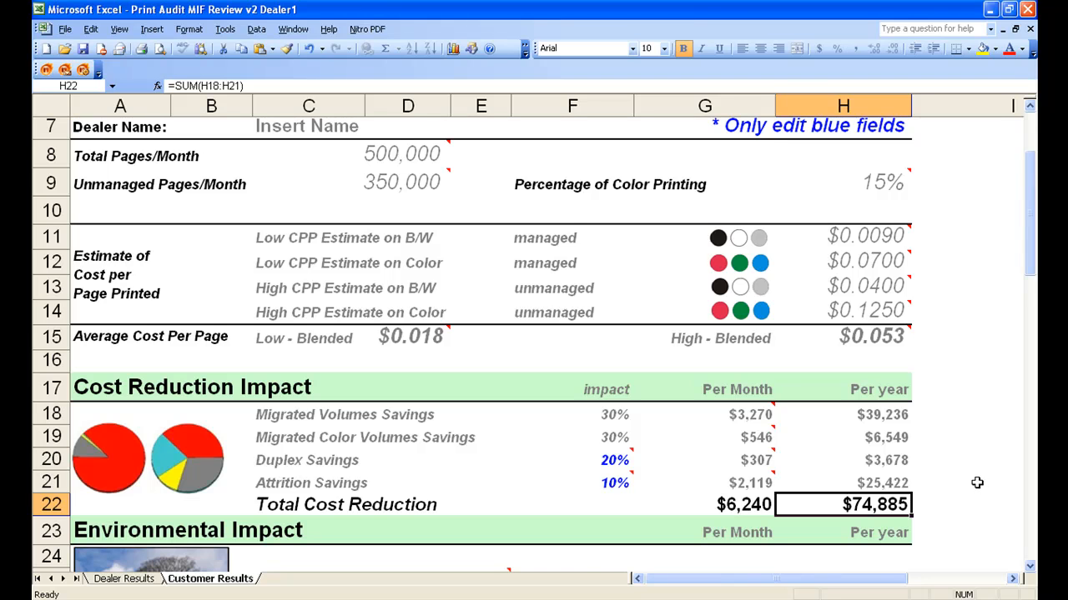
Review the Duplex and Attrition Savings rows, and inspect the monthly and yearly Paper Saved (sheets) formulas under Environmental Impact
scroll(977, 480, "down", 1)
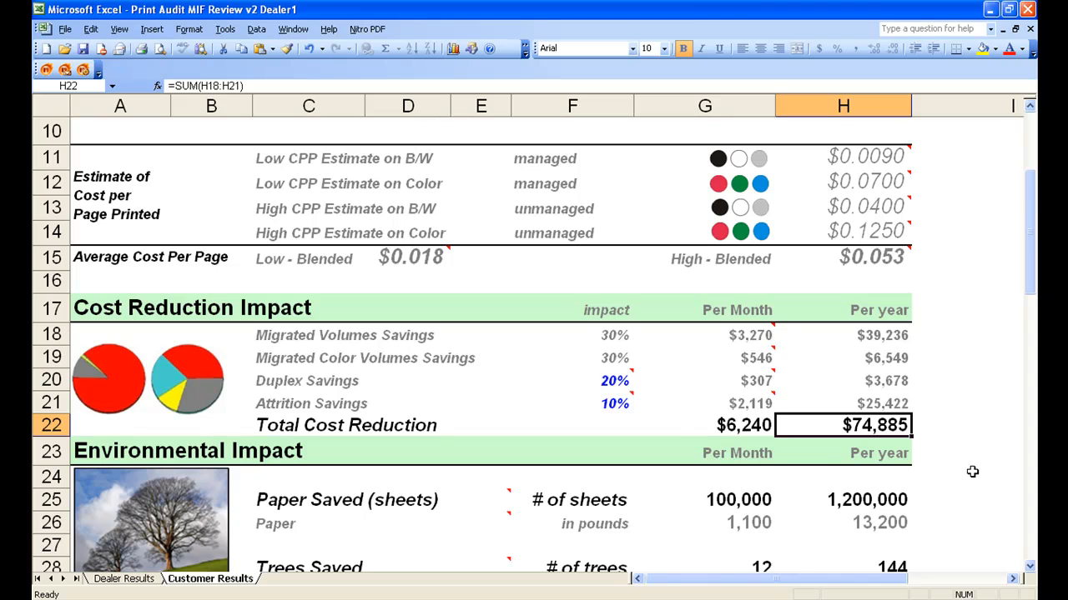
scroll(961, 475, "down", 2)
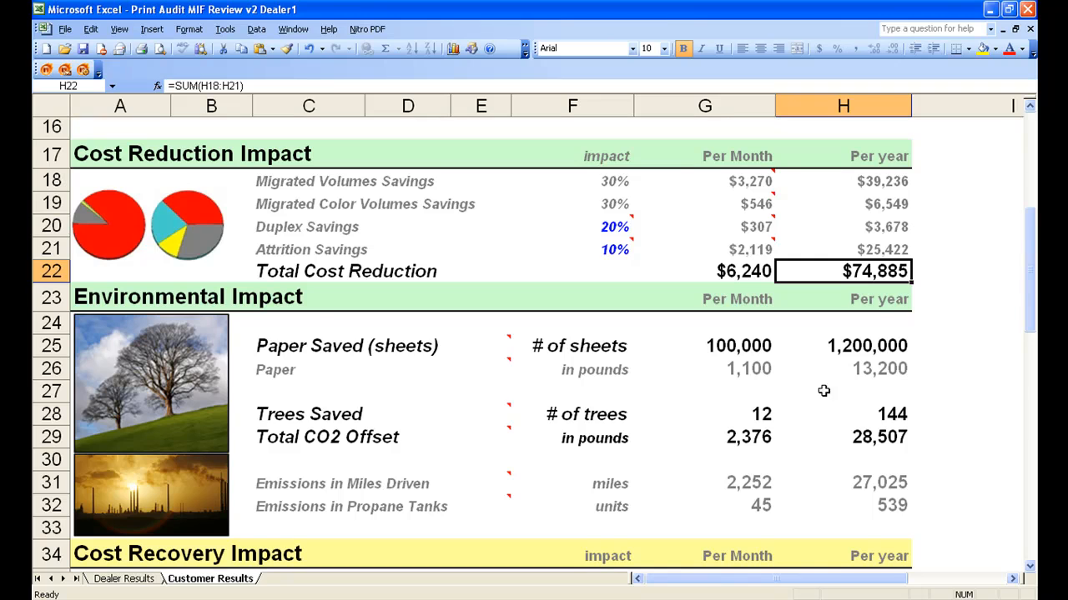
left_click(298, 228)
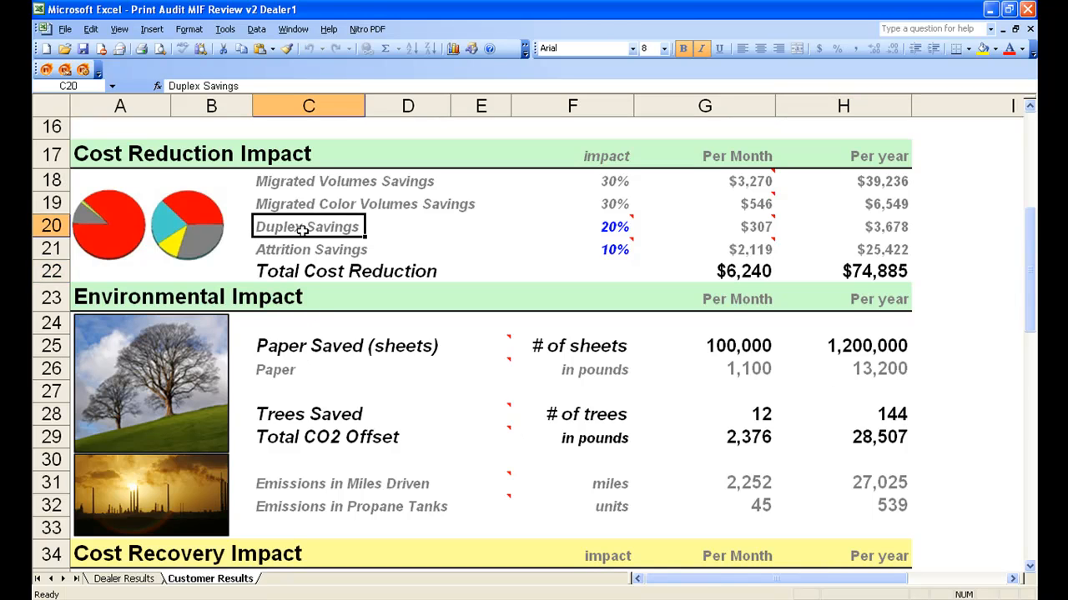
left_click(308, 252)
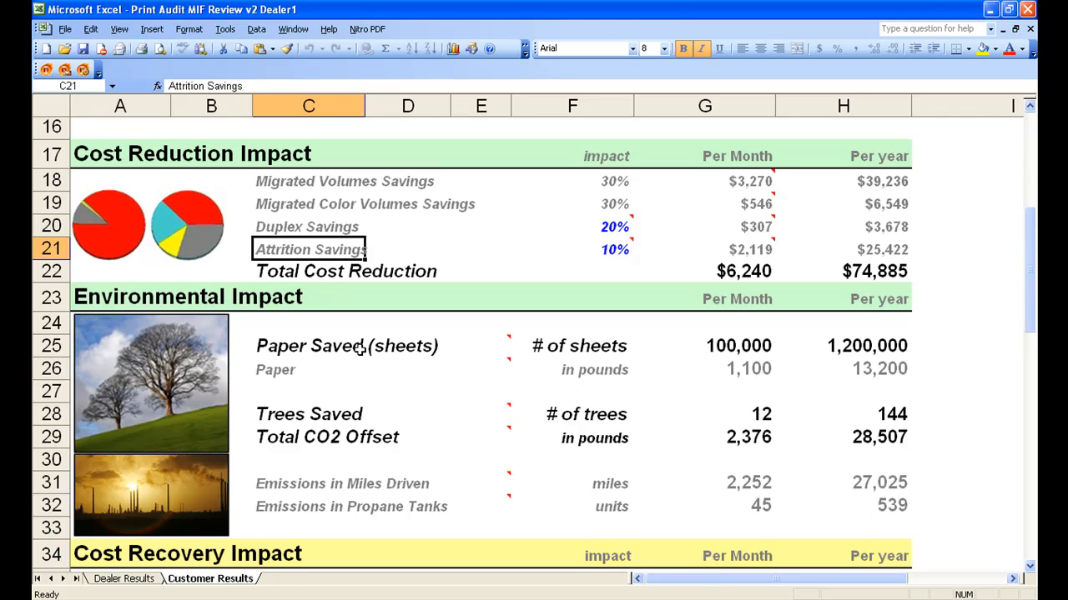
mouse_move(456, 437)
mouse_move(509, 338)
left_click(730, 345)
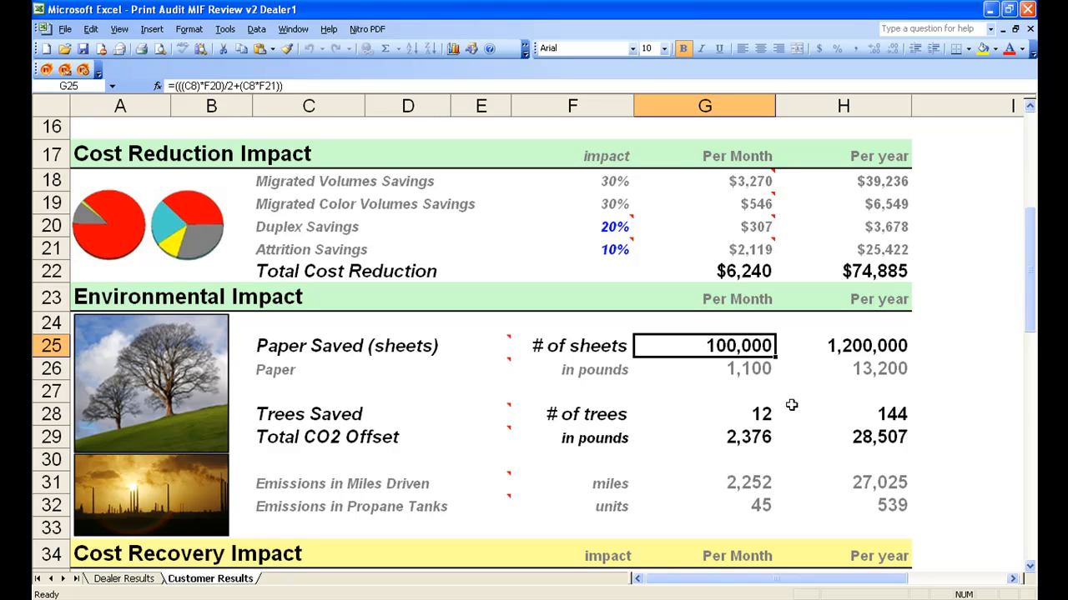
left_click(850, 347)
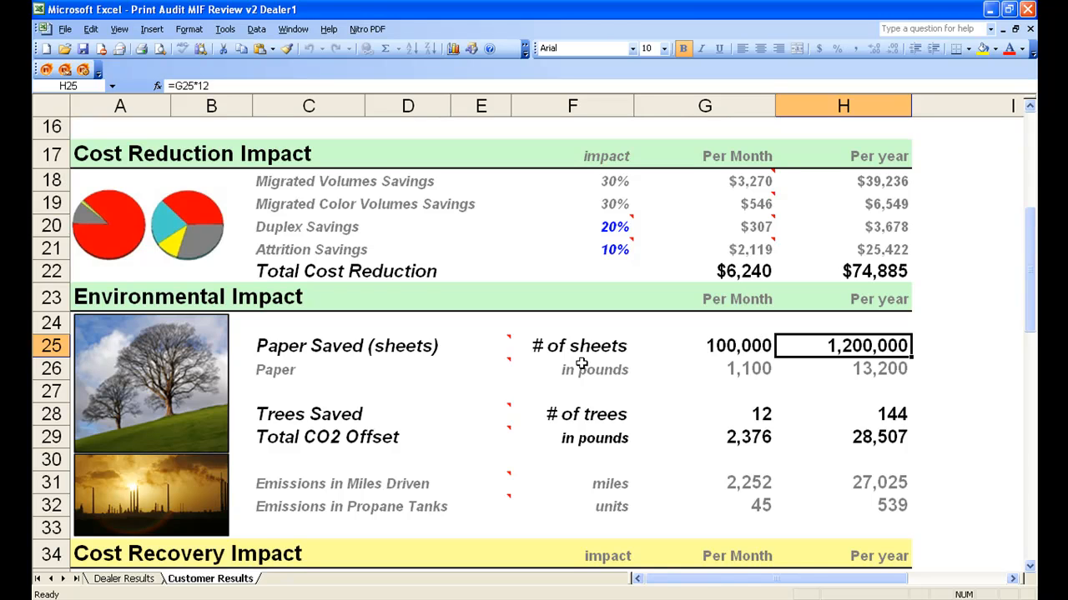
Read the comment on the Paper row's weight conversion and inspect the yearly paper weight in pounds
mouse_move(324, 345)
mouse_move(497, 370)
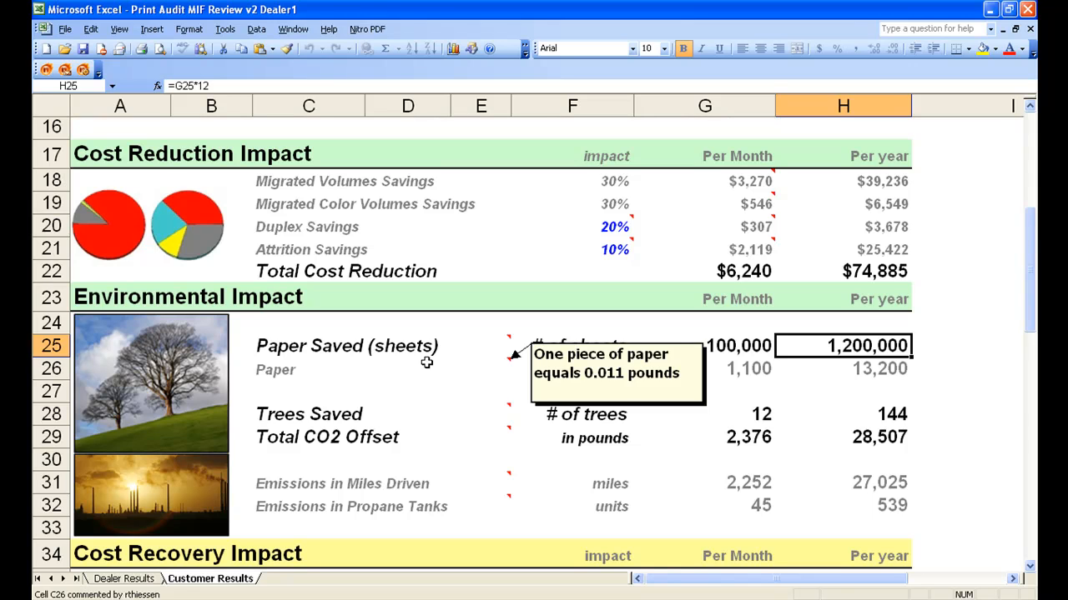
left_click(897, 370)
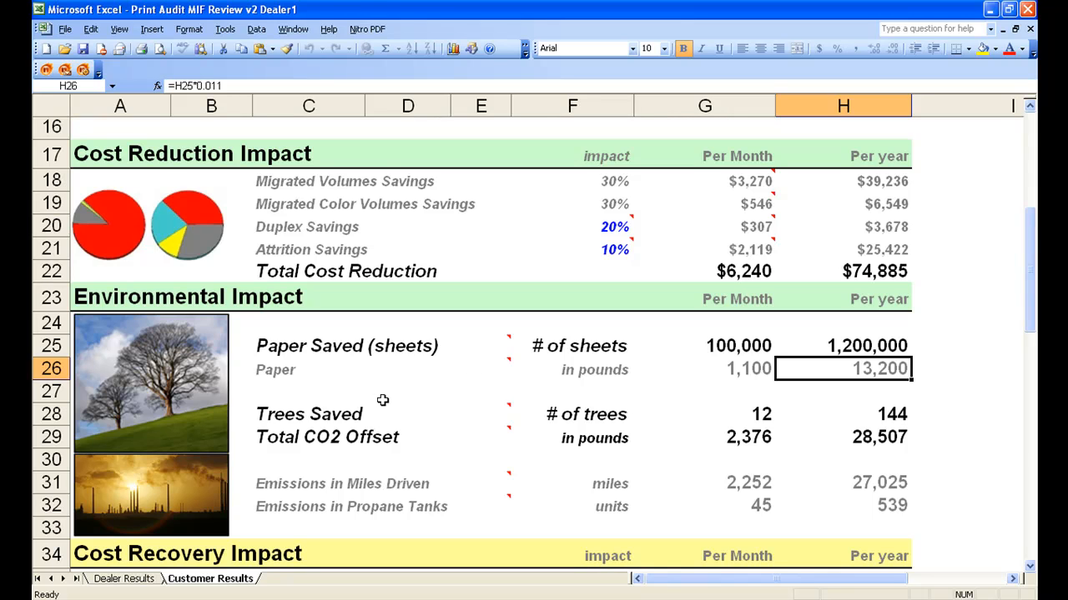
Inspect the yearly formulas for Trees Saved, Total CO2 Offset, Emissions in Miles Driven and Emissions in Propane Tanks
mouse_move(379, 412)
left_click(889, 415)
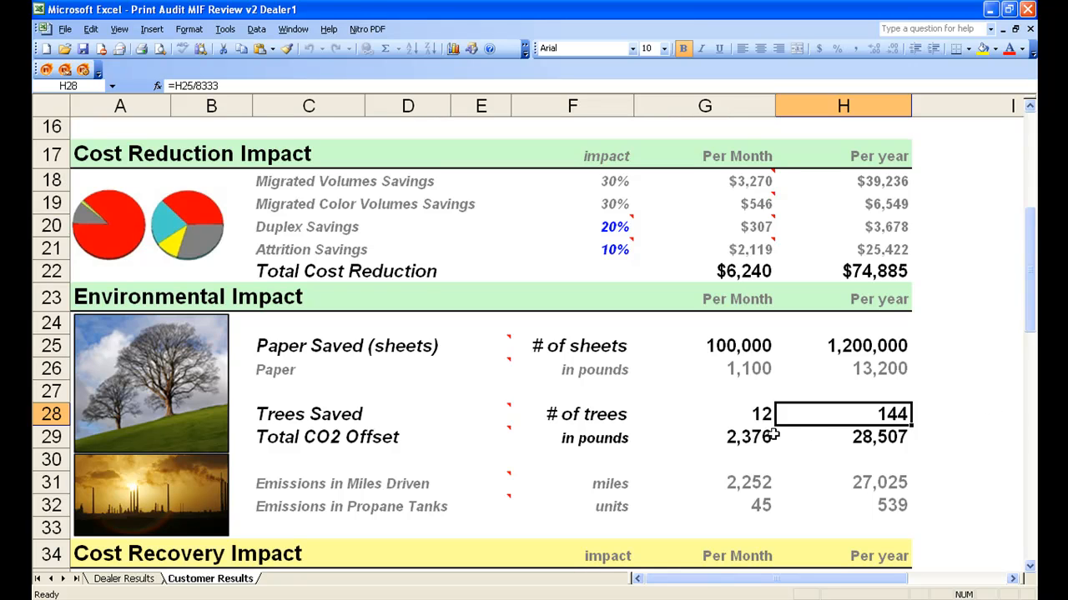
left_click(375, 437)
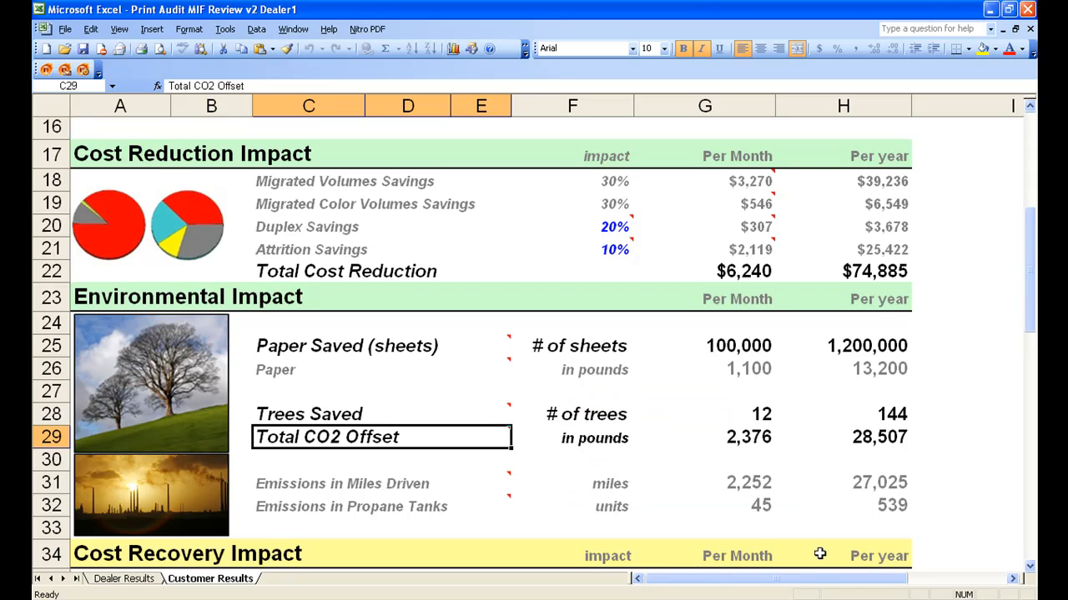
left_click(879, 442)
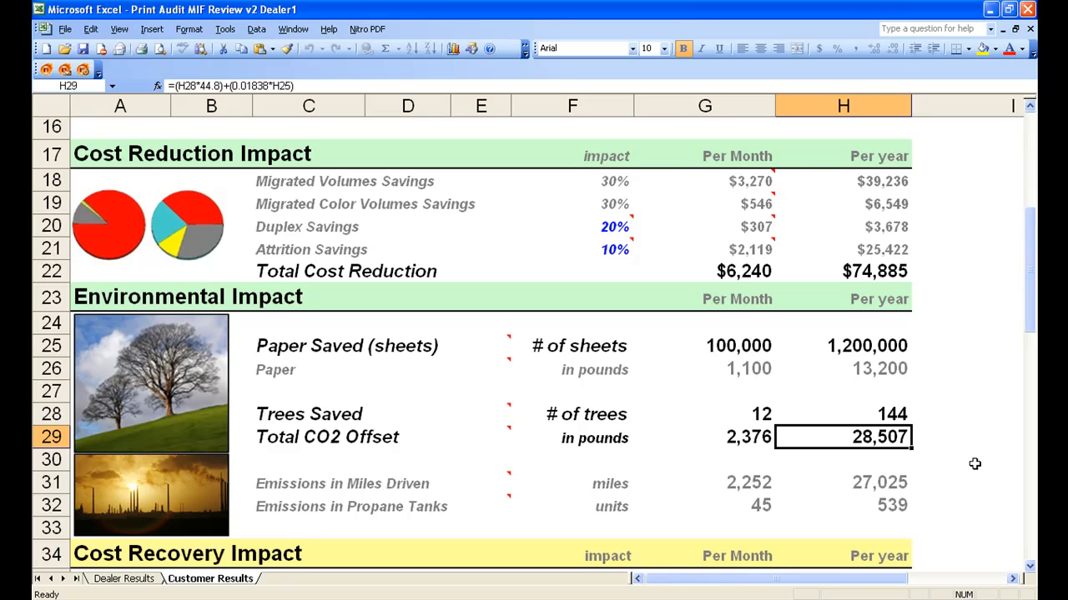
left_click(886, 482)
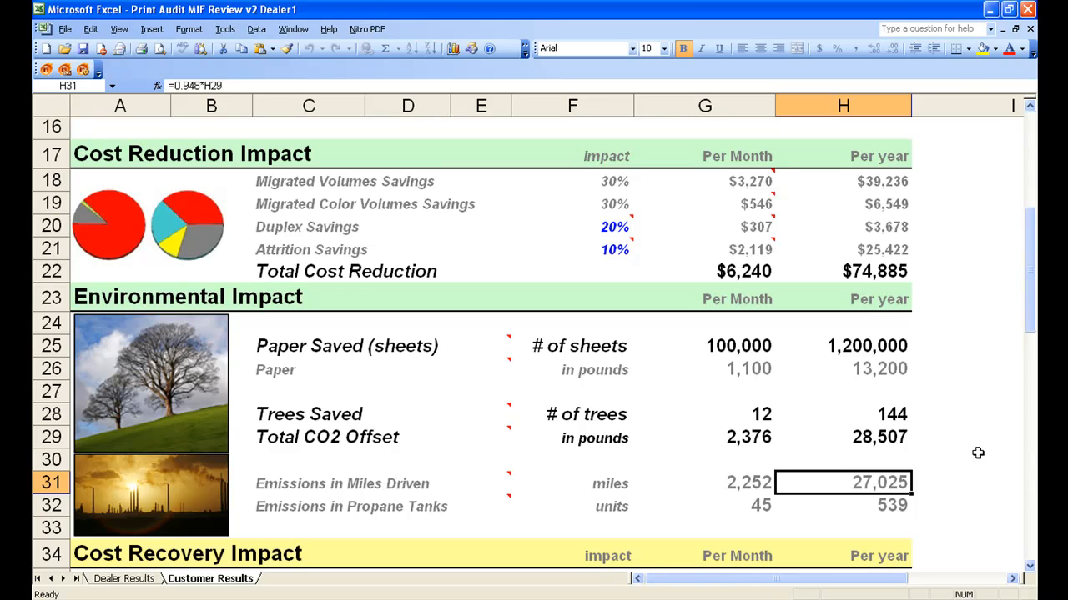
left_click(896, 503)
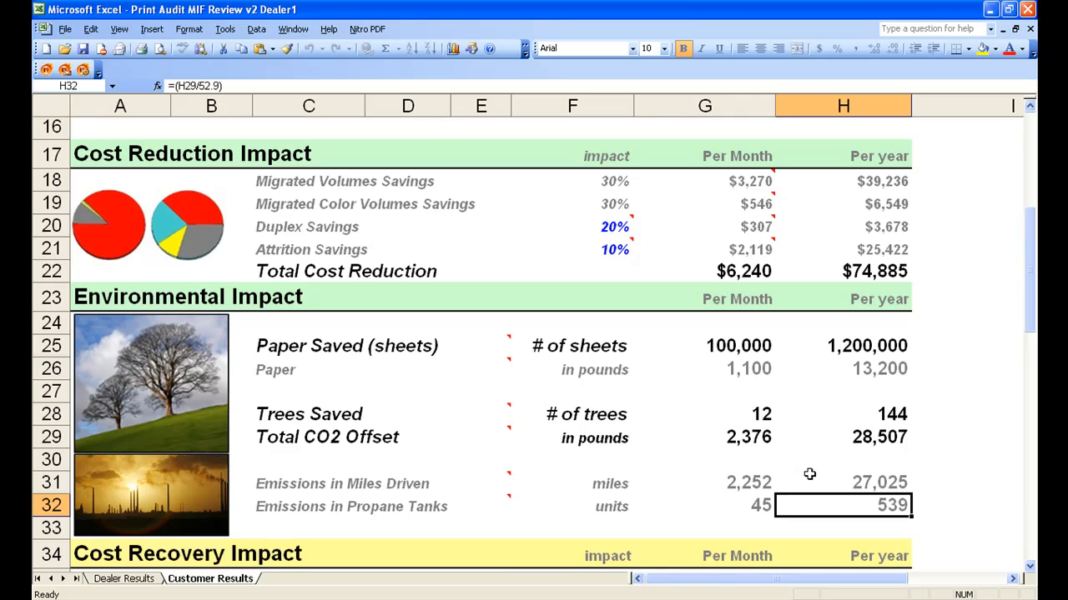
Try an 80% impact for Total Cost Recovered and check the monthly and yearly recovered amounts
scroll(807, 469, "down", 2)
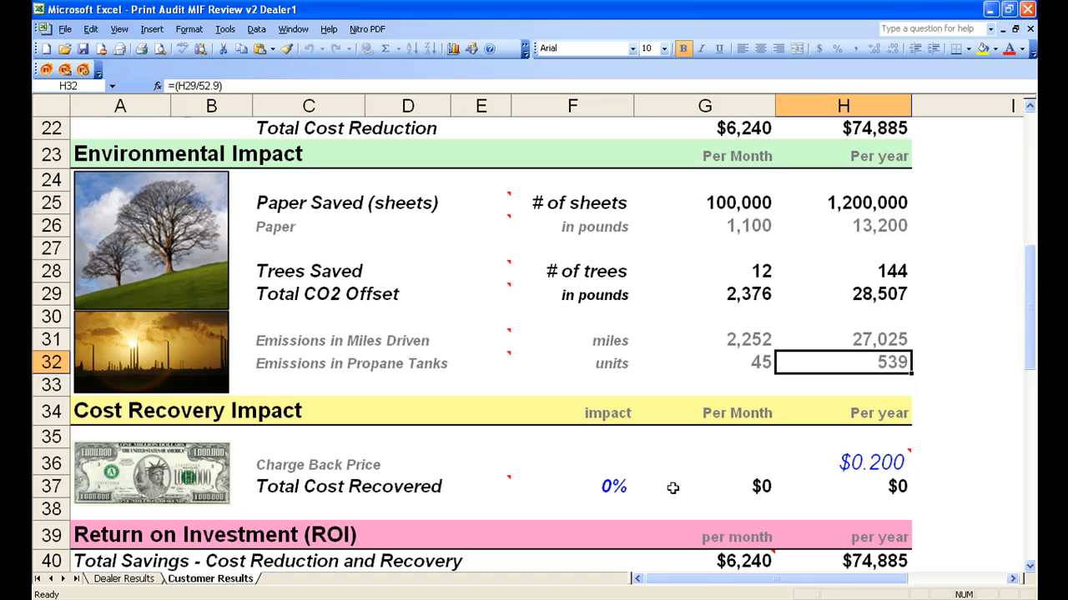
mouse_move(869, 463)
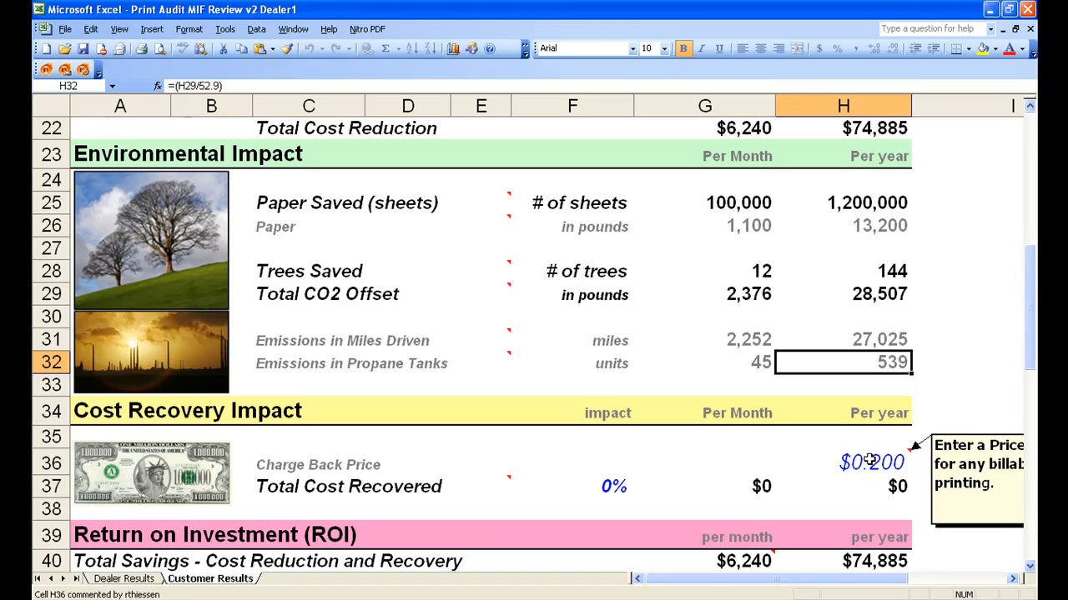
left_click(601, 487)
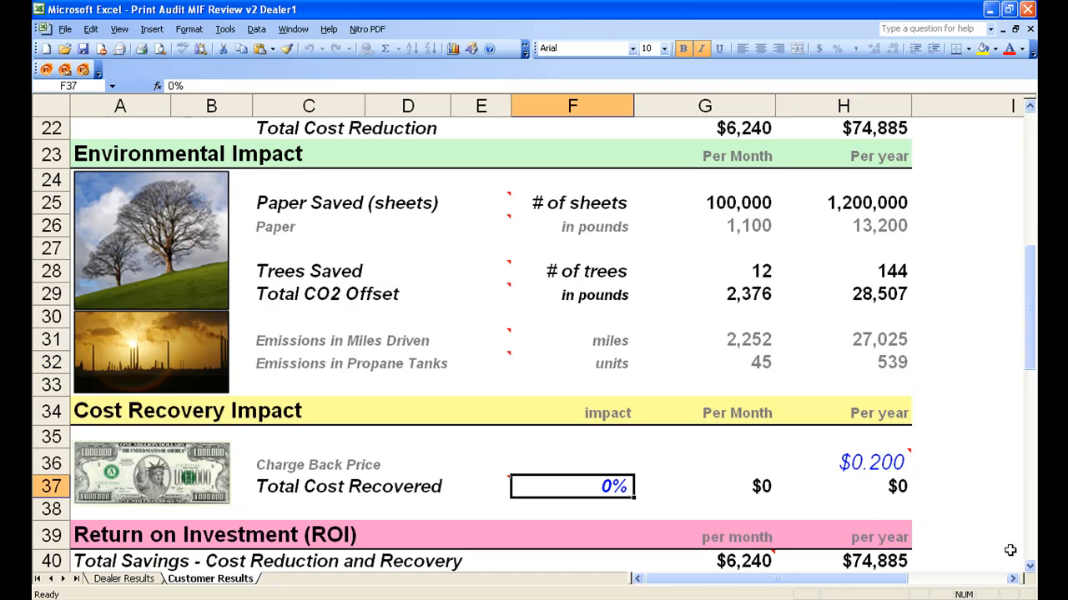
type("80")
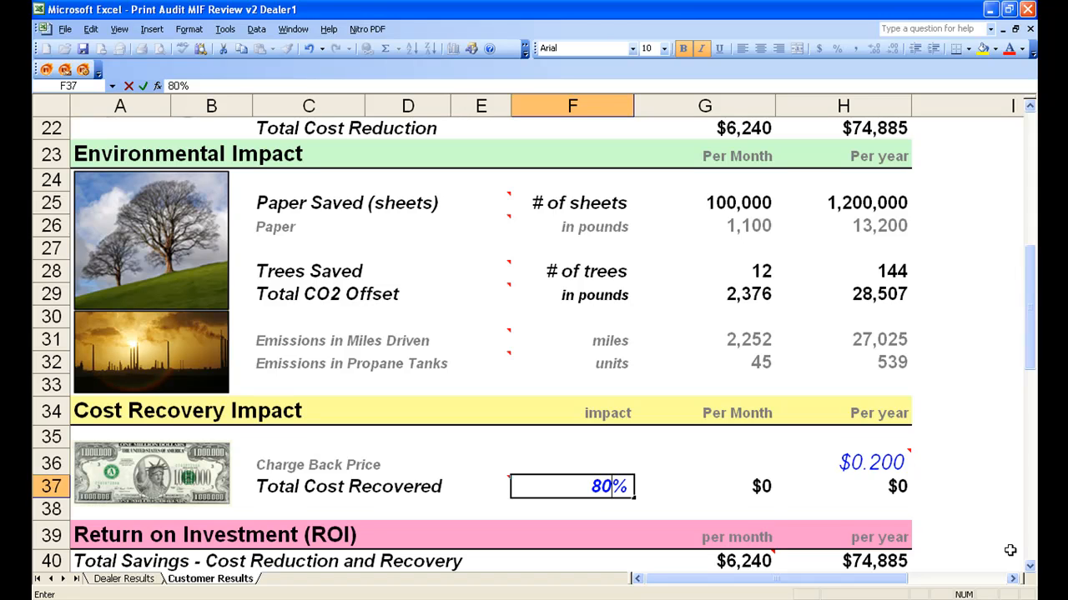
key("Tab")
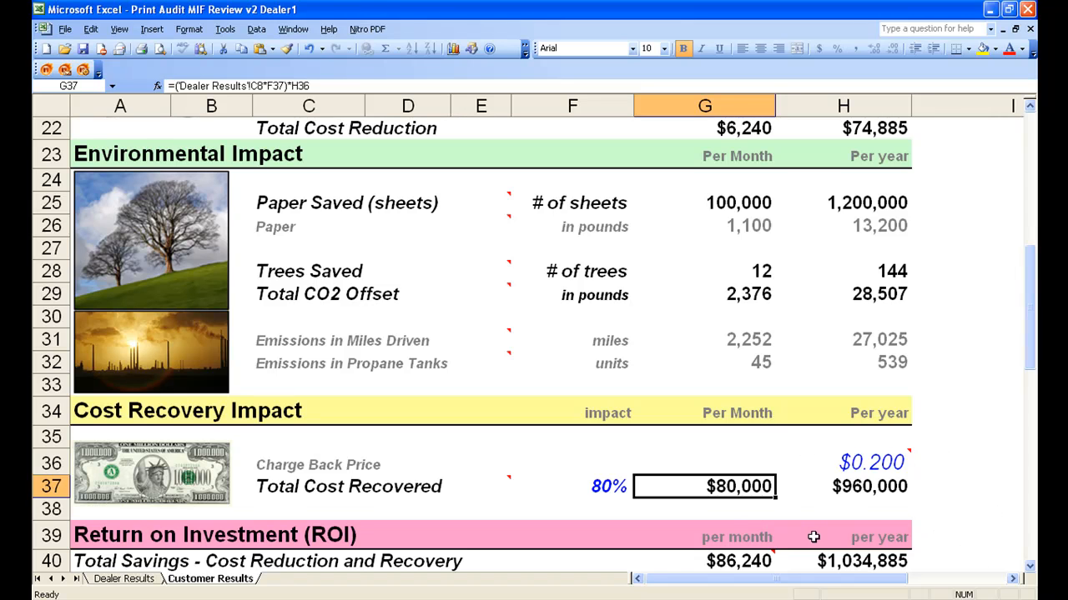
left_click(853, 500)
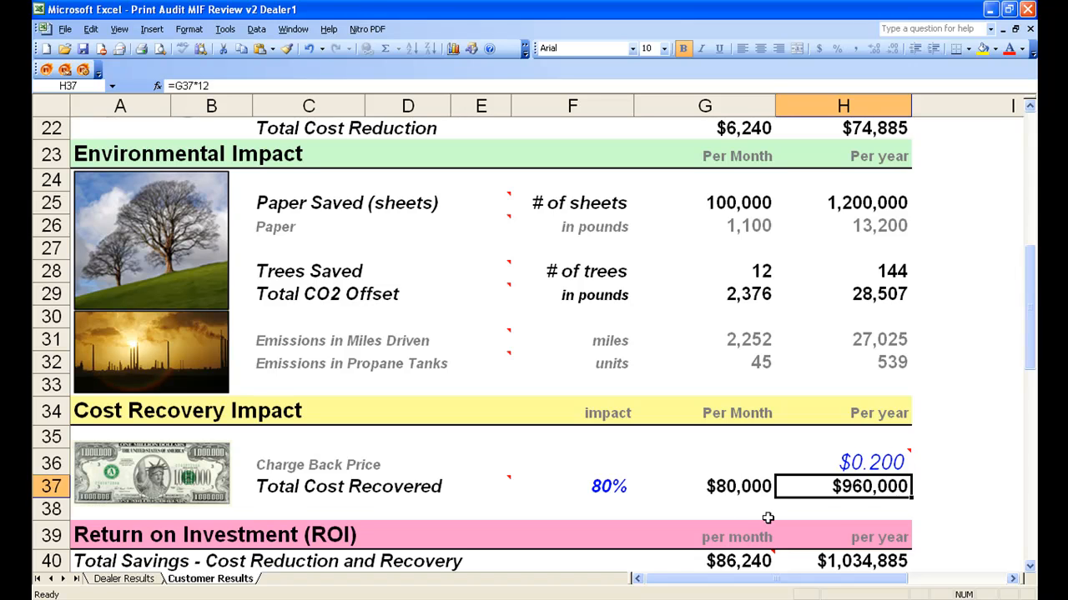
Try a 5% impact for Total Cost Recovered and check the monthly amount
left_click(600, 487)
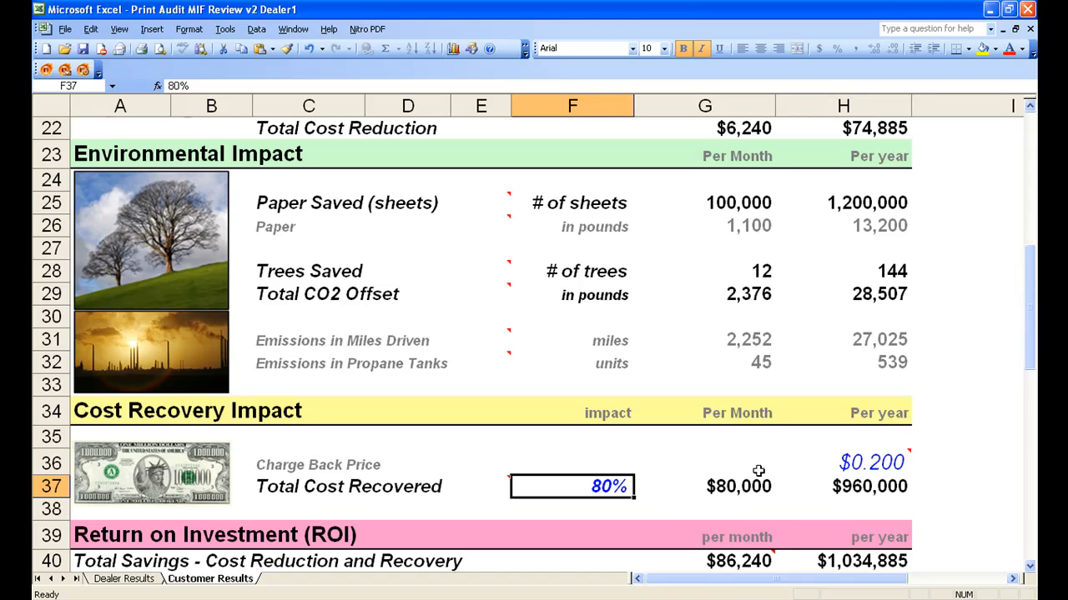
type("5")
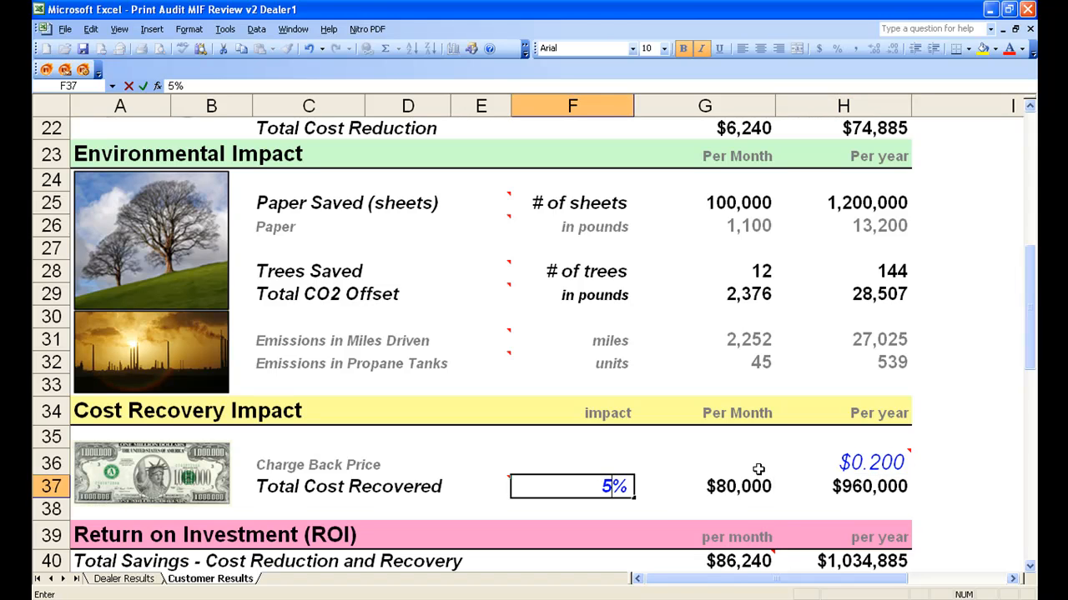
key("Tab")
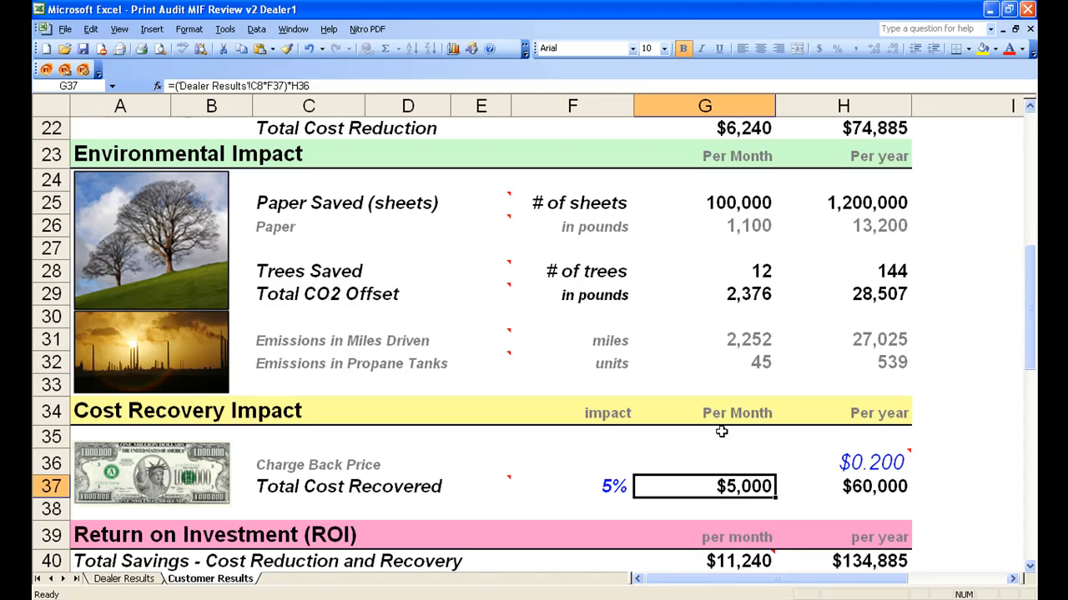
Set the Charge Back Price under Cost Recovery Impact to $0.050 and check its comment
left_click(867, 462)
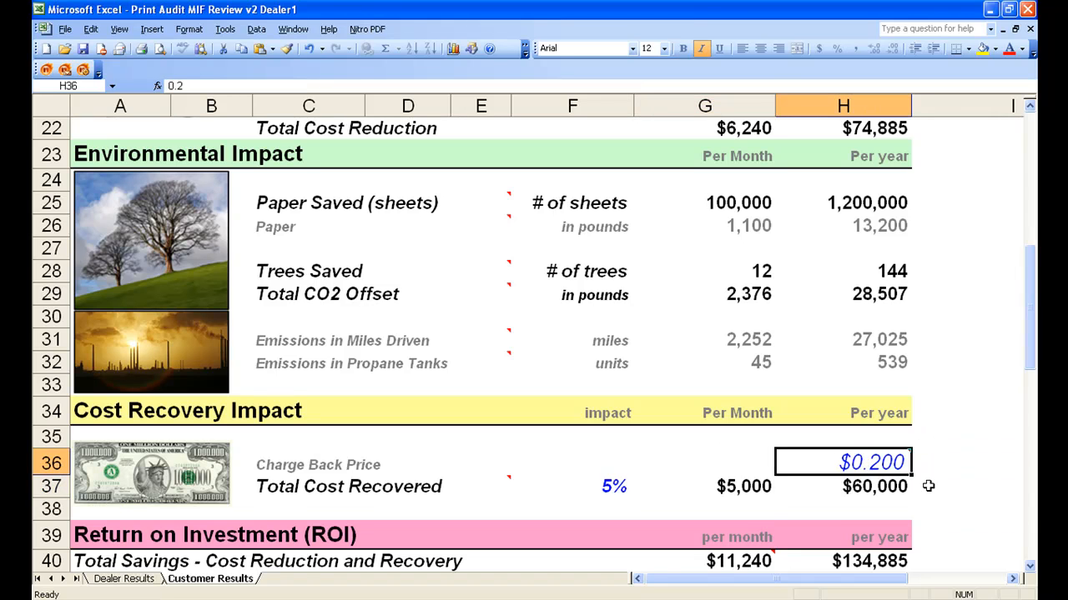
type(".05")
key("Return")
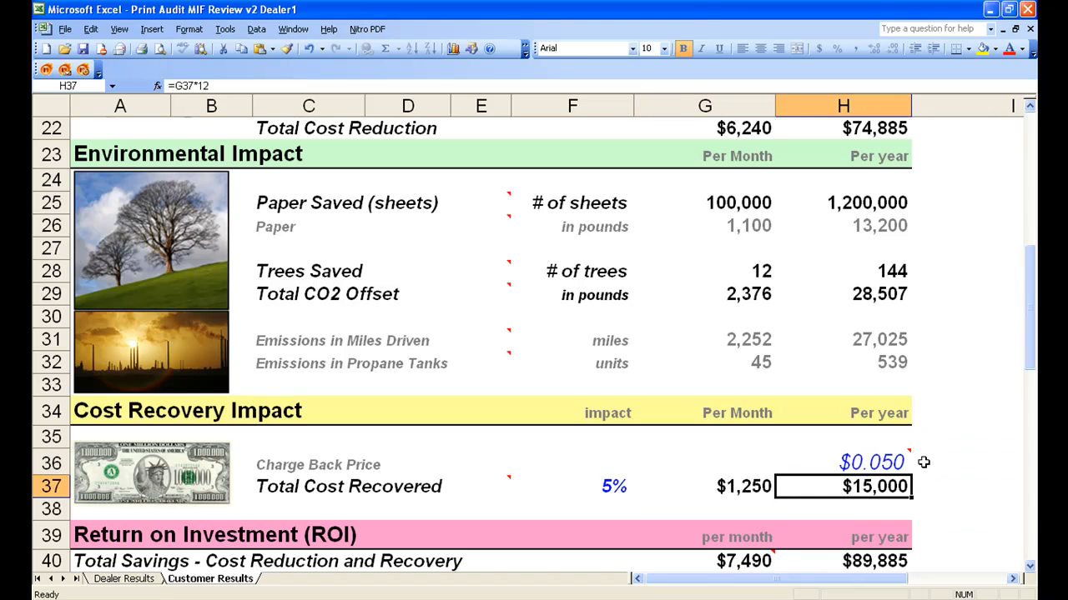
mouse_move(905, 464)
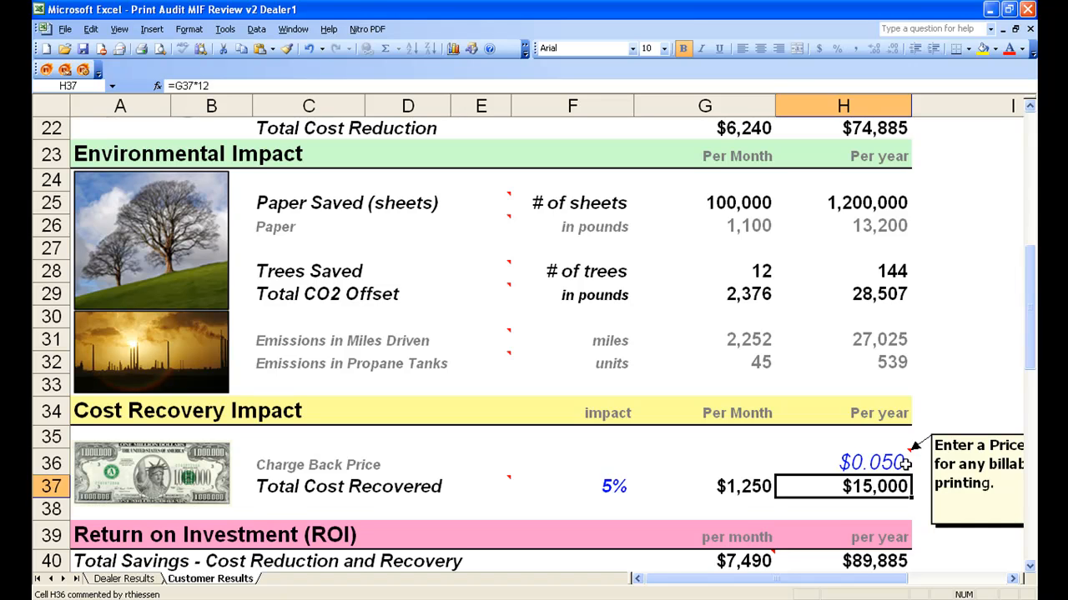
Set the Total Cost Recovered impact to 0%
left_click(611, 486)
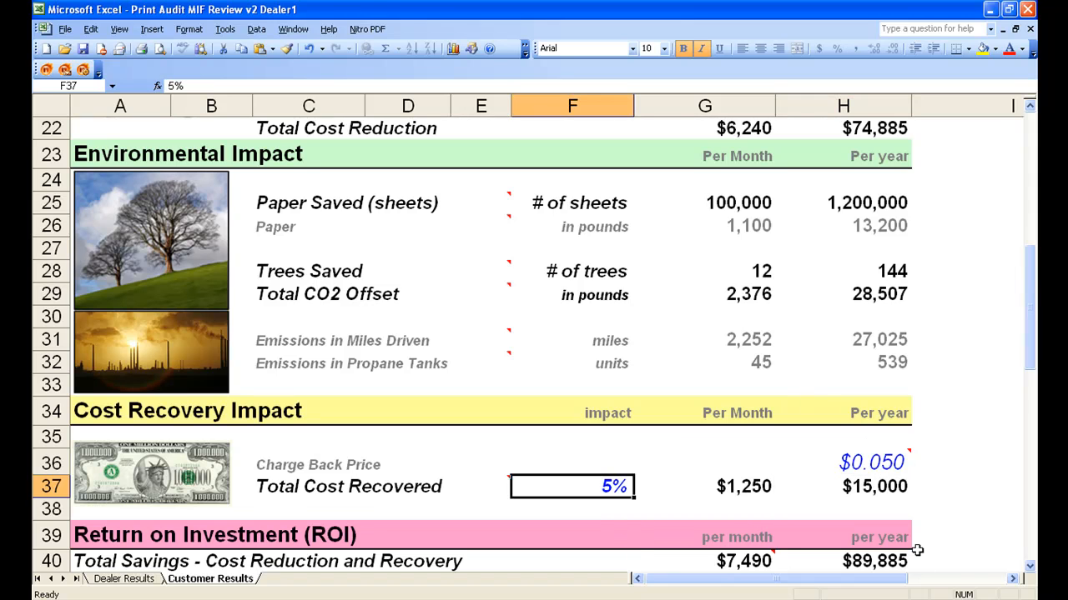
type("0")
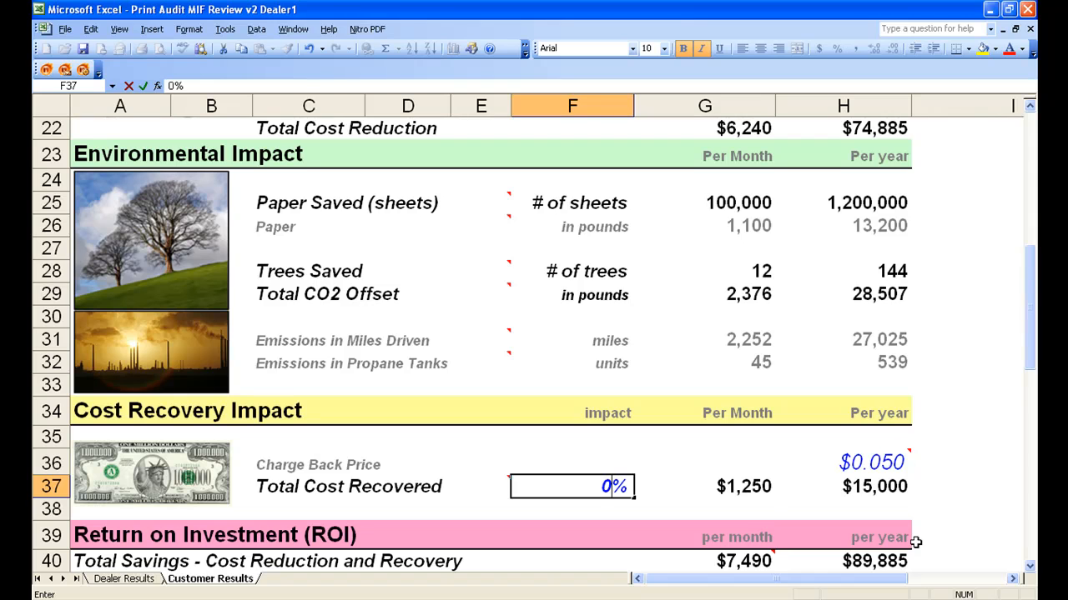
key("Tab")
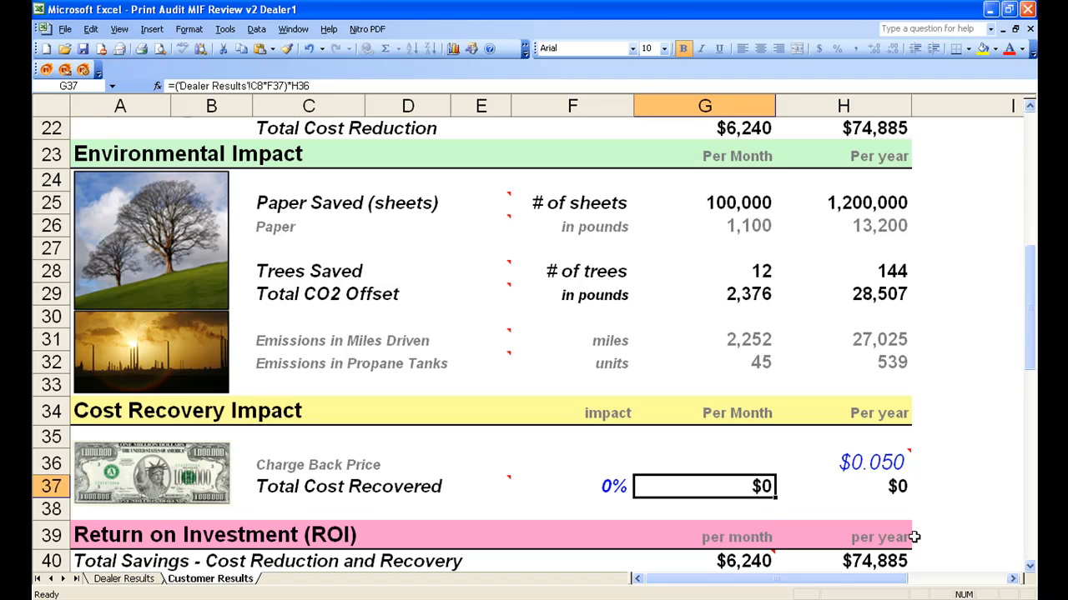
Replace the Number of Seats formula in the Return on Investment section with 300
key("Down")
key("Down")
key("Down")
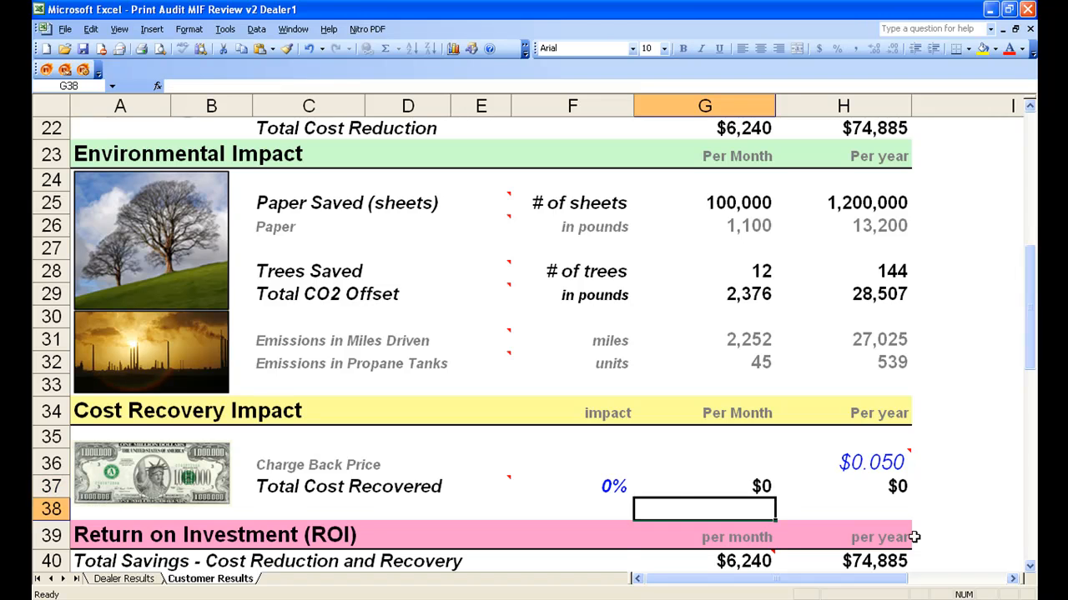
key("Down")
key("Down")
key("Down")
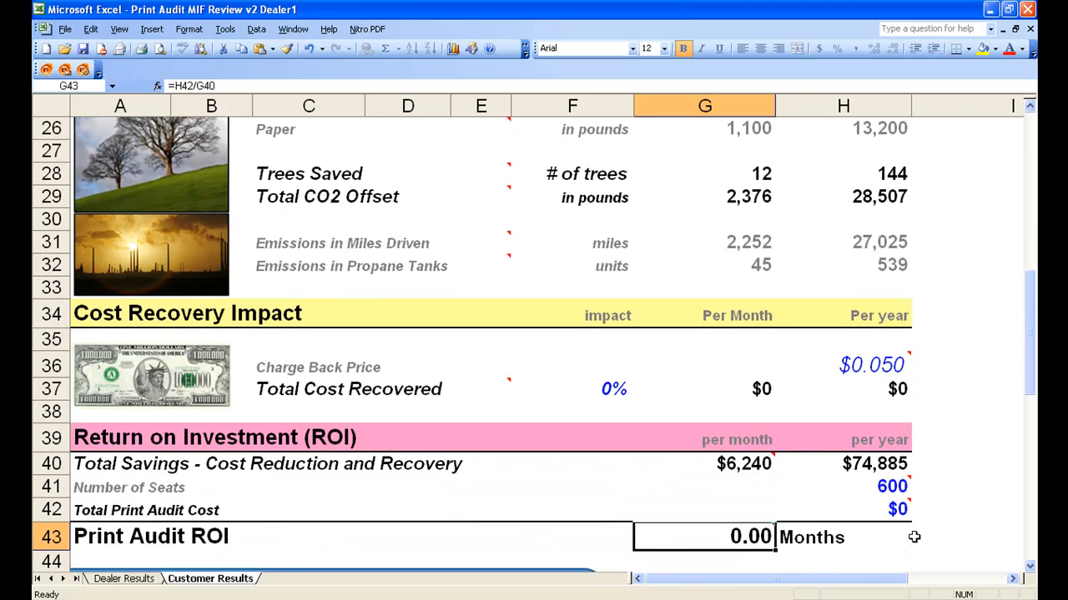
left_click(885, 485)
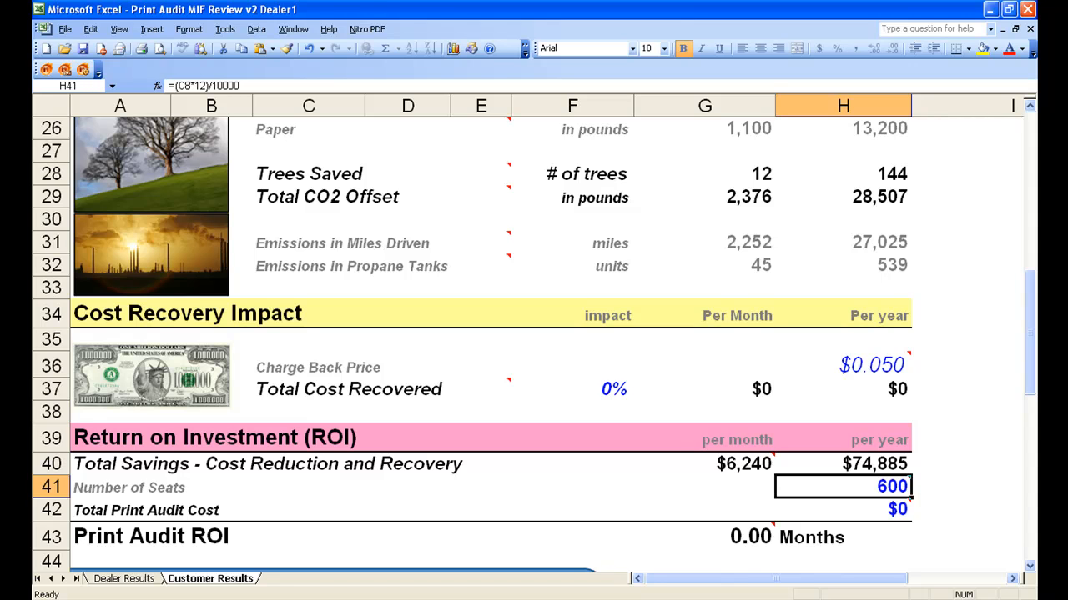
type("300")
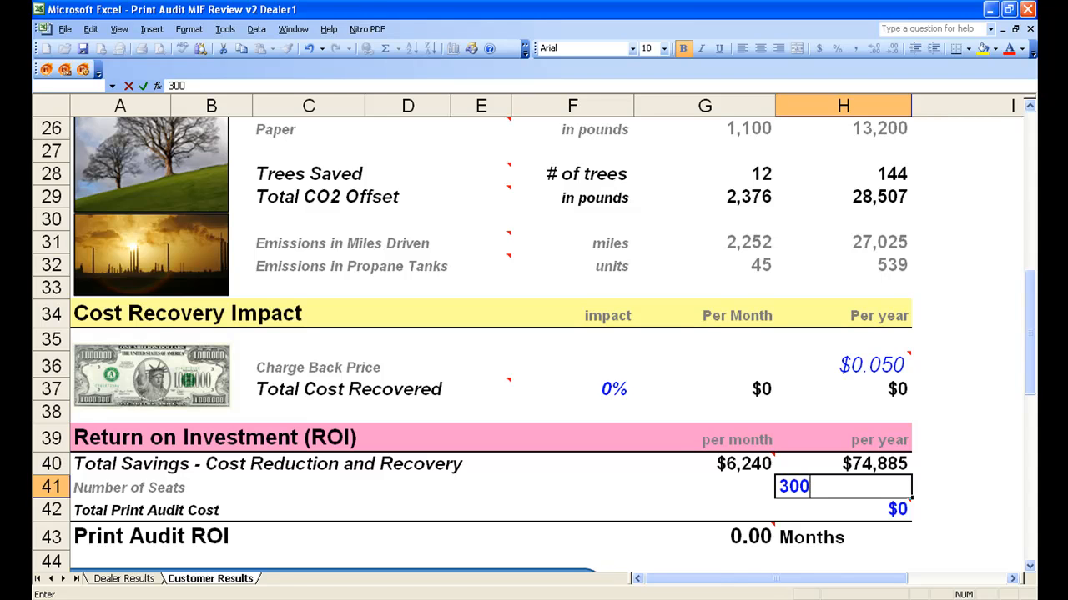
key("Return")
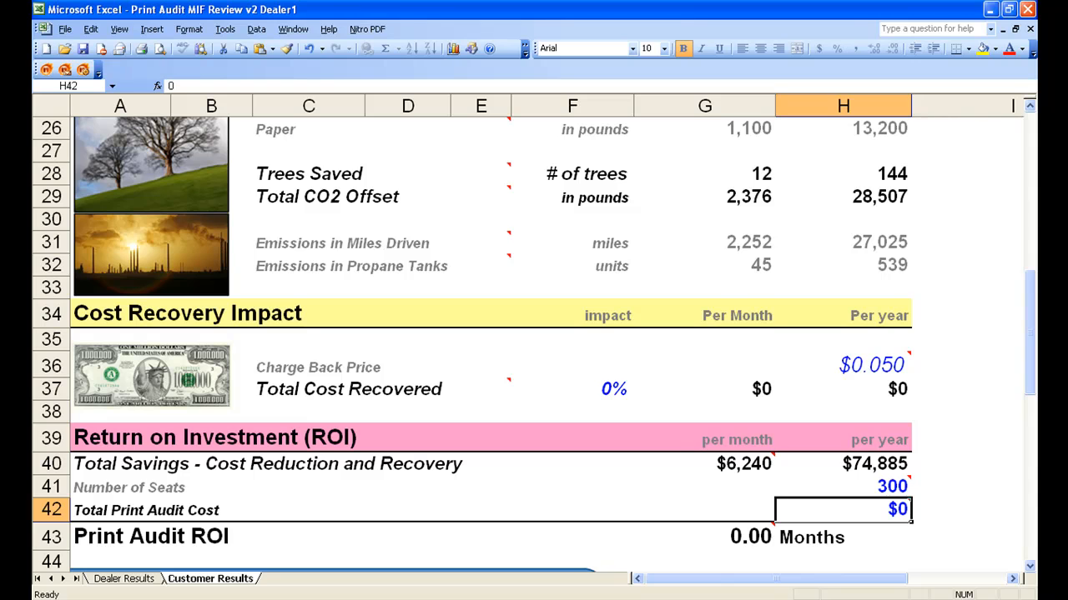
Try 13000 as the Total Print Audit Cost, review the impact sections above and read the cost cell's comment
type("13000")
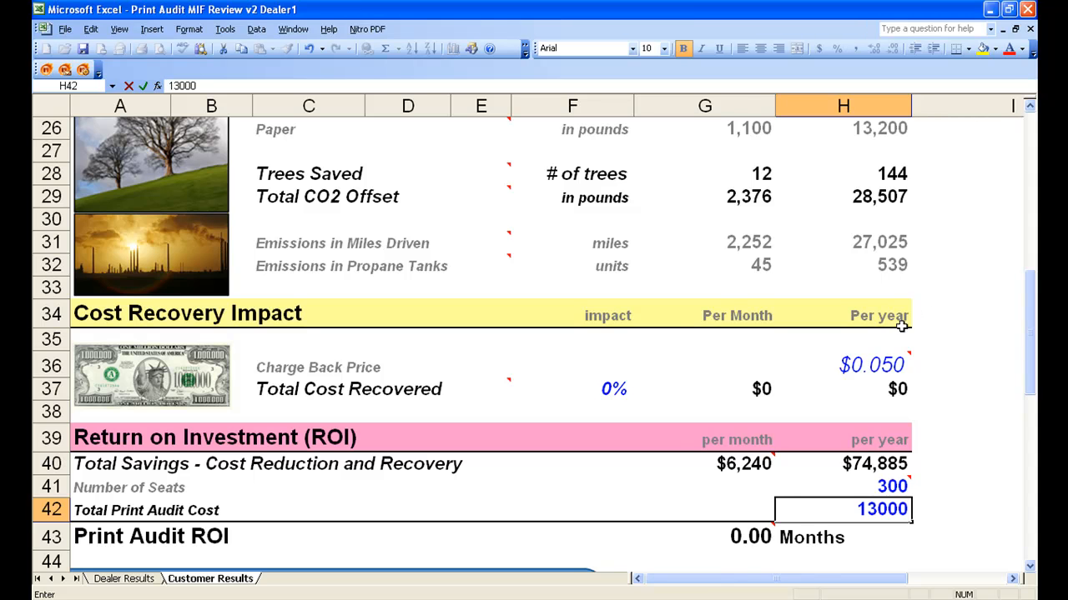
scroll(901, 317, "up", 4)
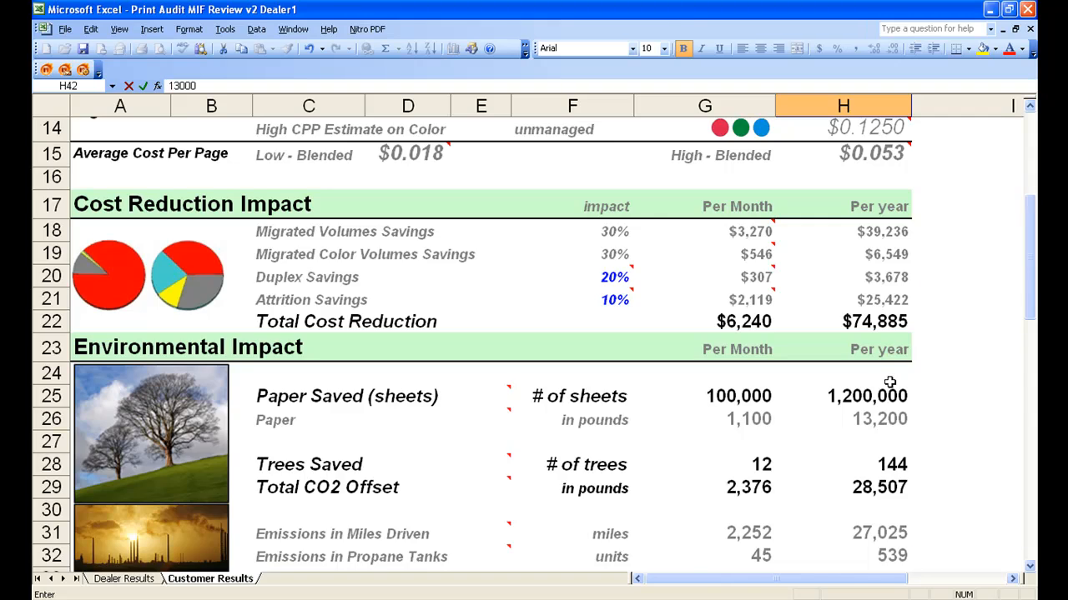
scroll(886, 380, "down", 5)
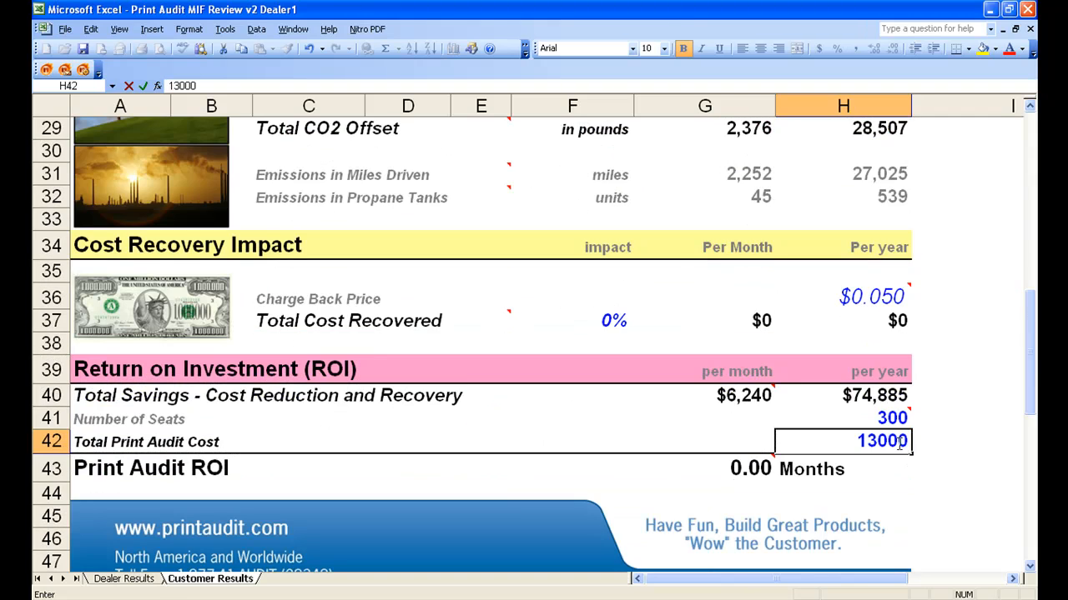
mouse_move(896, 440)
mouse_move(896, 419)
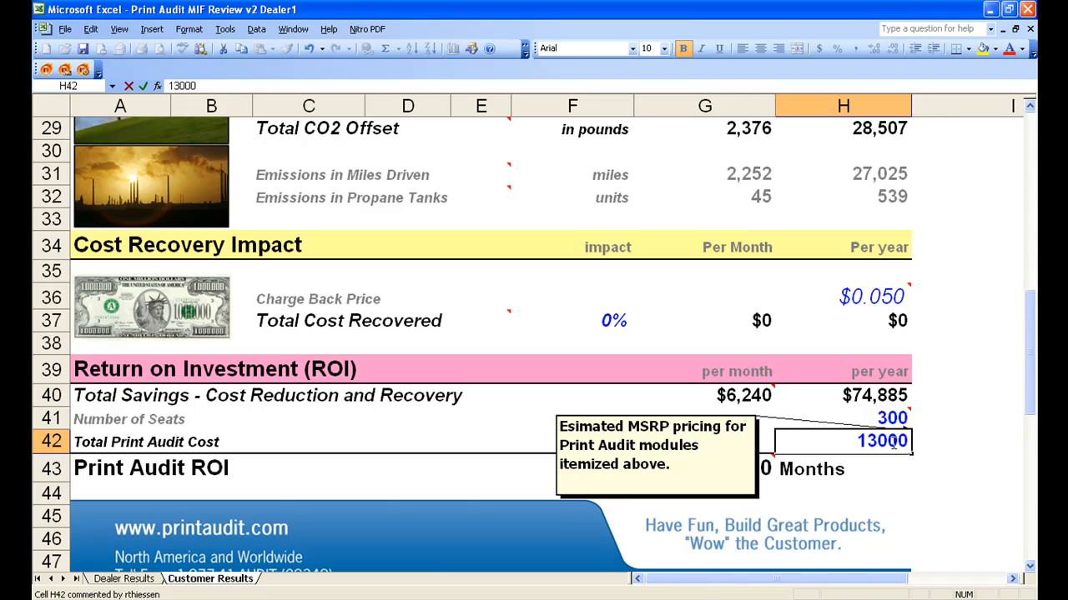
Change the Total Print Audit Cost entry to 18200
type("1")
key("BackSpace")
key("BackSpace")
key("BackSpace")
key("BackSpace")
key("BackSpace")
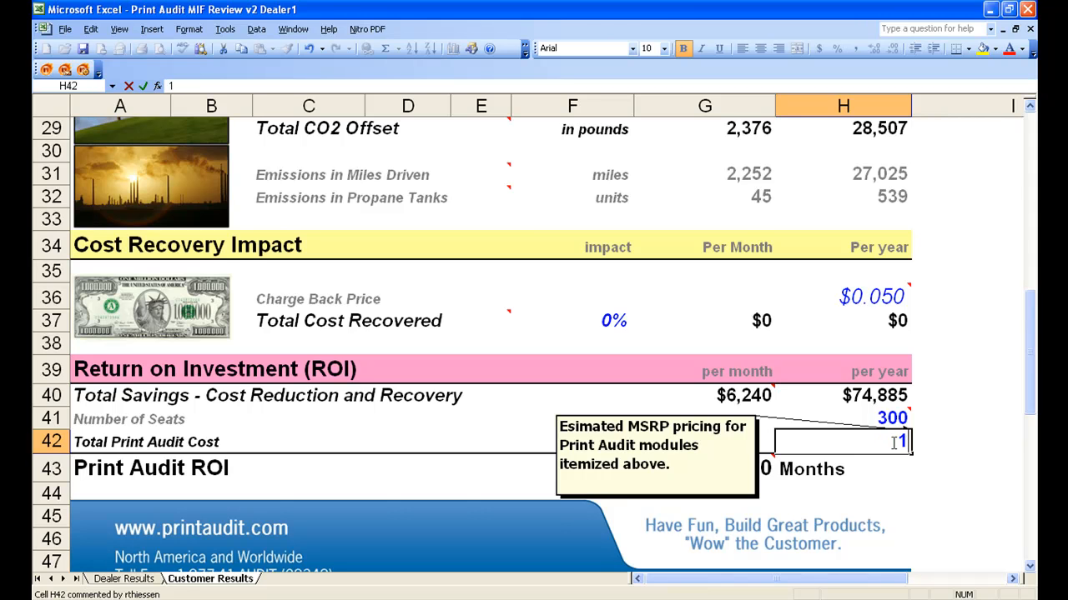
type("8200")
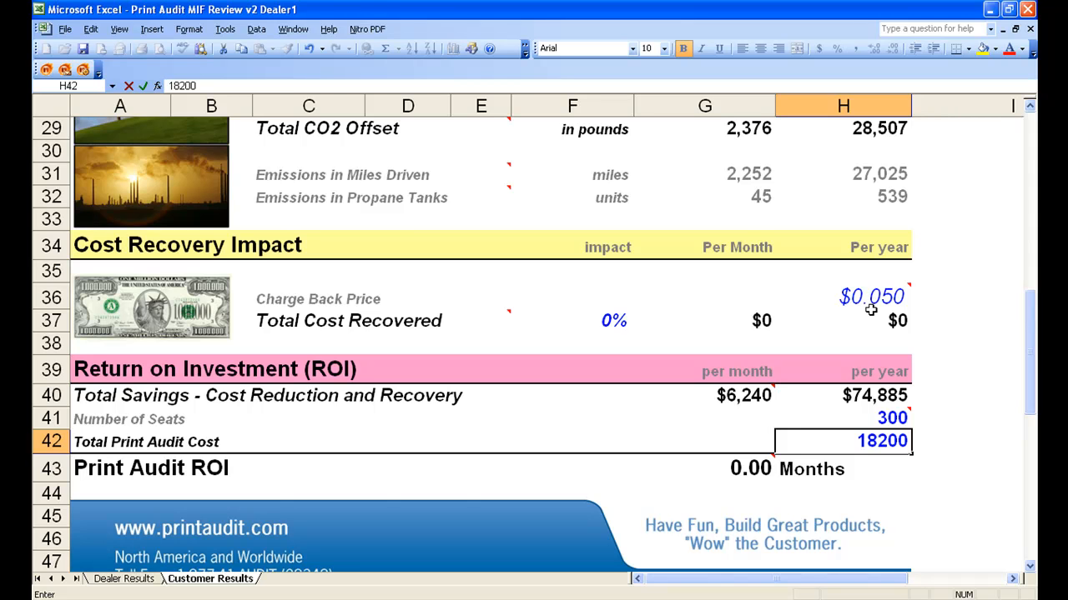
Set the Total Print Audit Cost to 21000 and check the Print Audit ROI in months
key("BackSpace")
key("BackSpace")
key("BackSpace")
key("BackSpace")
key("BackSpace")
key("BackSpace")
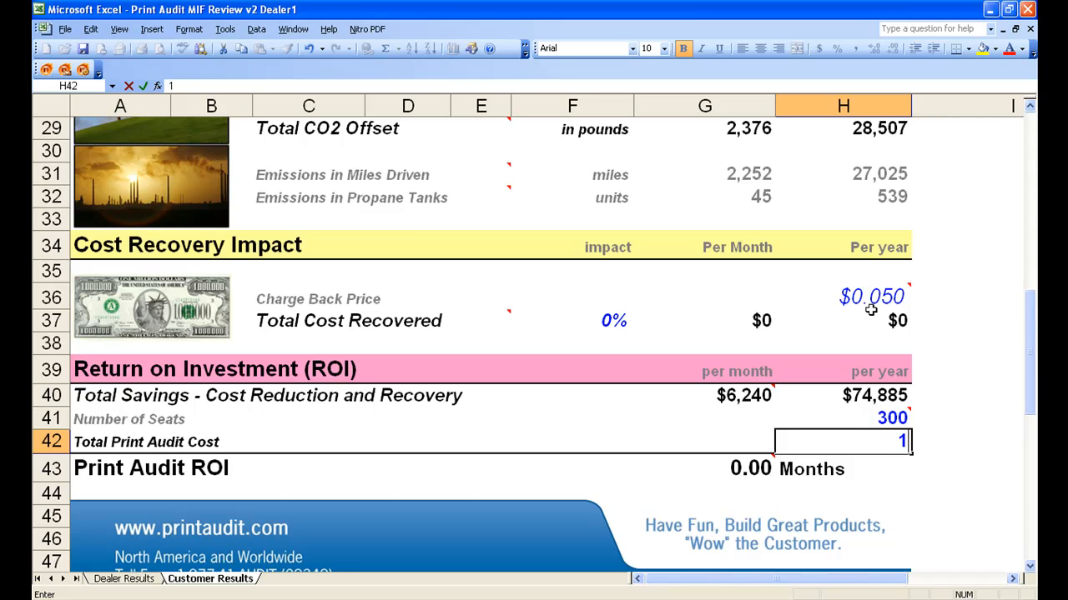
type("1000")
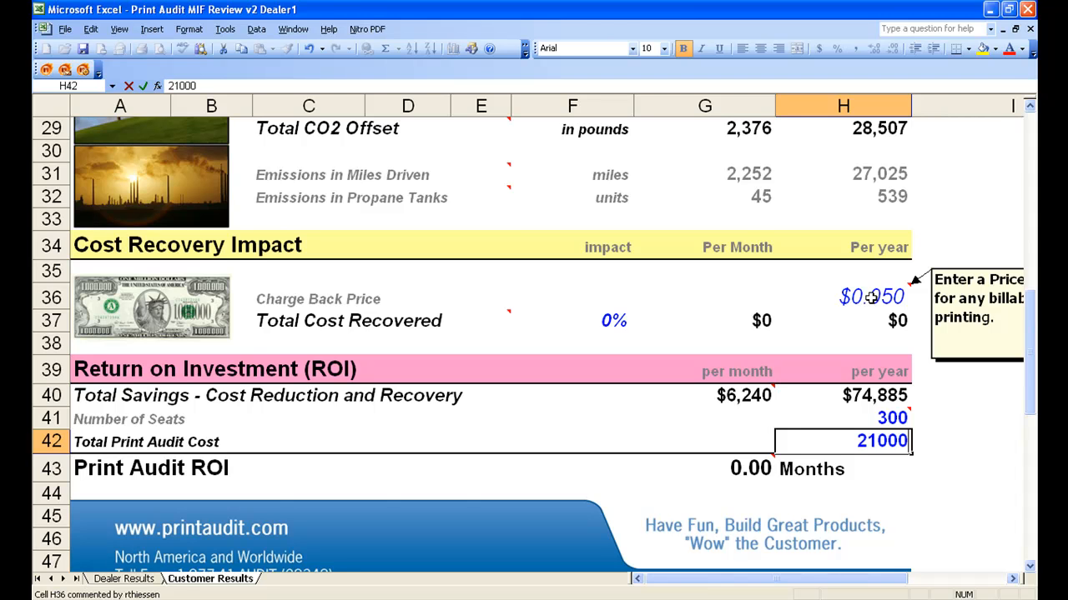
key("Return")
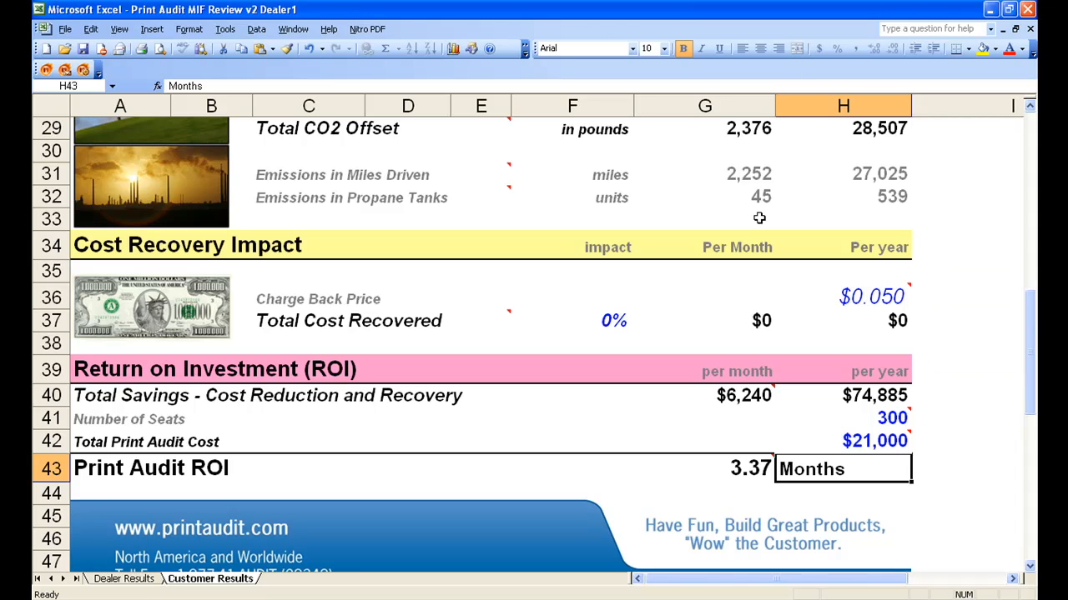
left_click(857, 444)
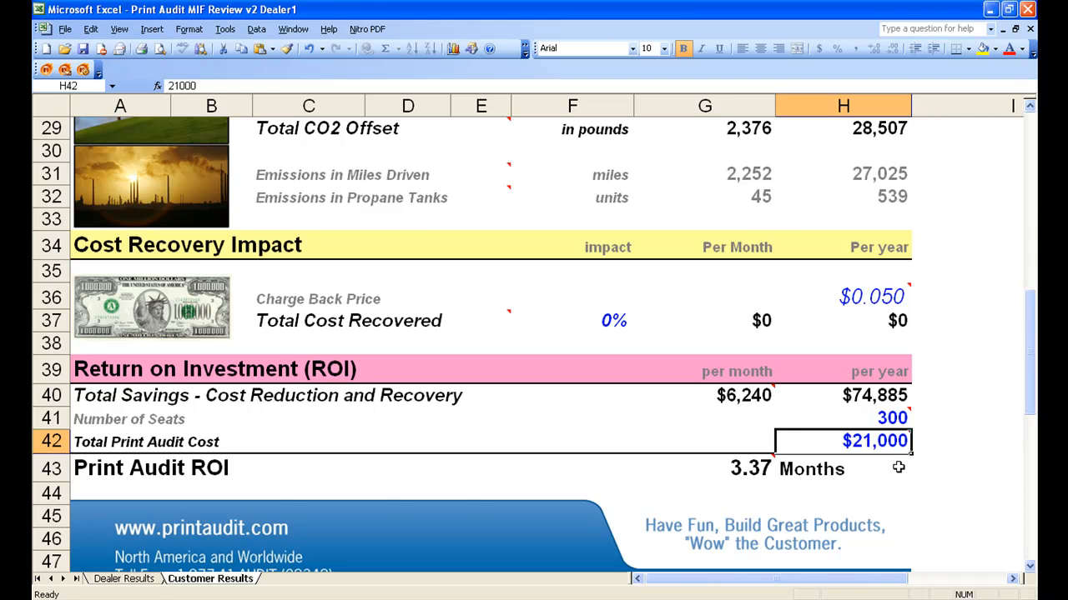
Set the Total Print Audit Cost to 33000 and check the migrated volume, migrated color and duplex savings under Cost Reduction Impact
type("33000")
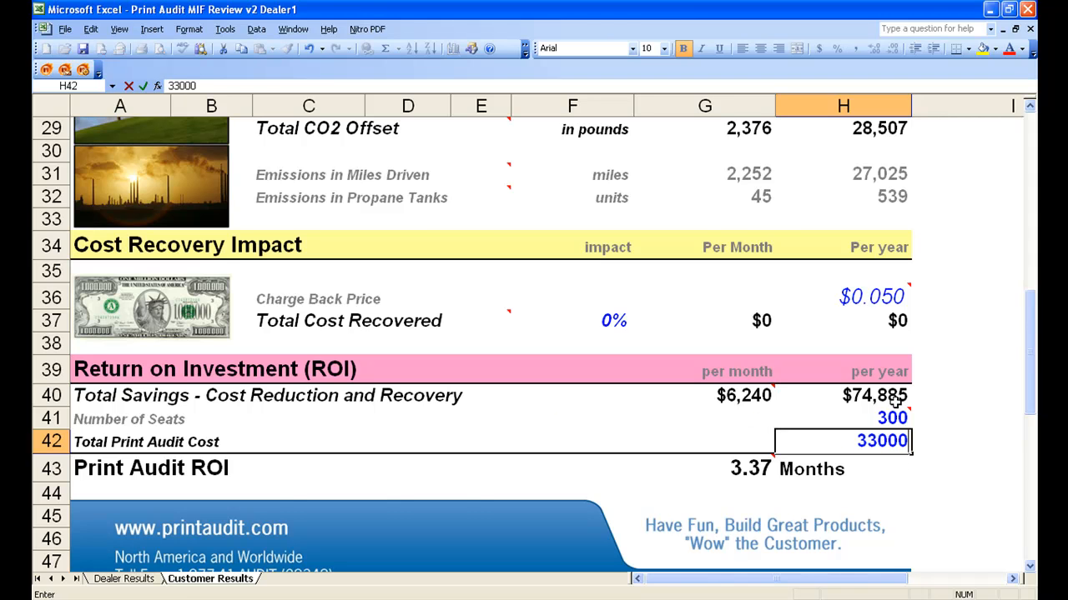
key("Return")
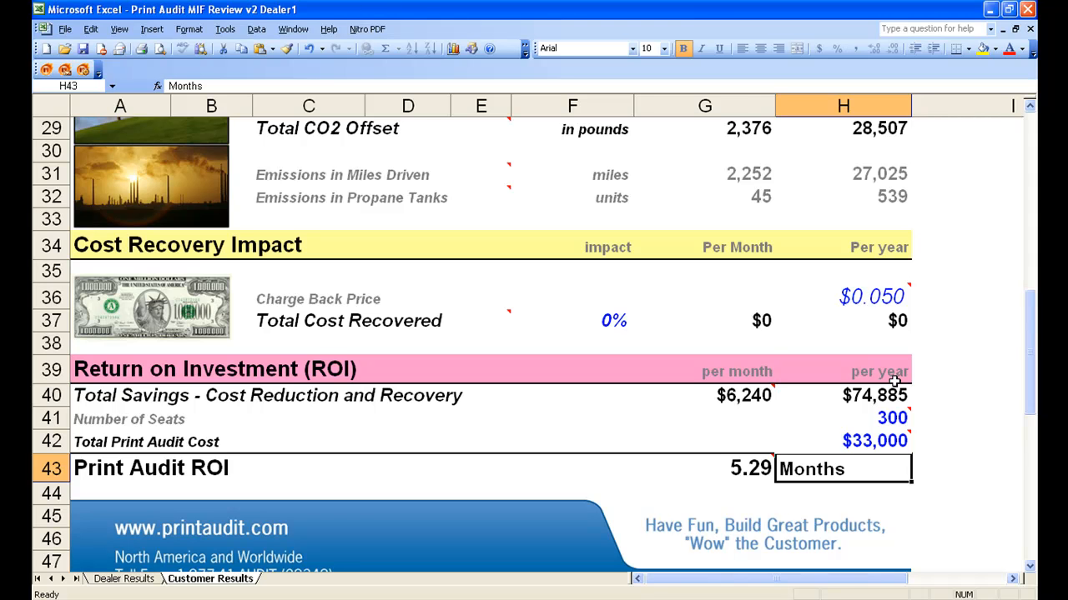
scroll(536, 500, "up", 6)
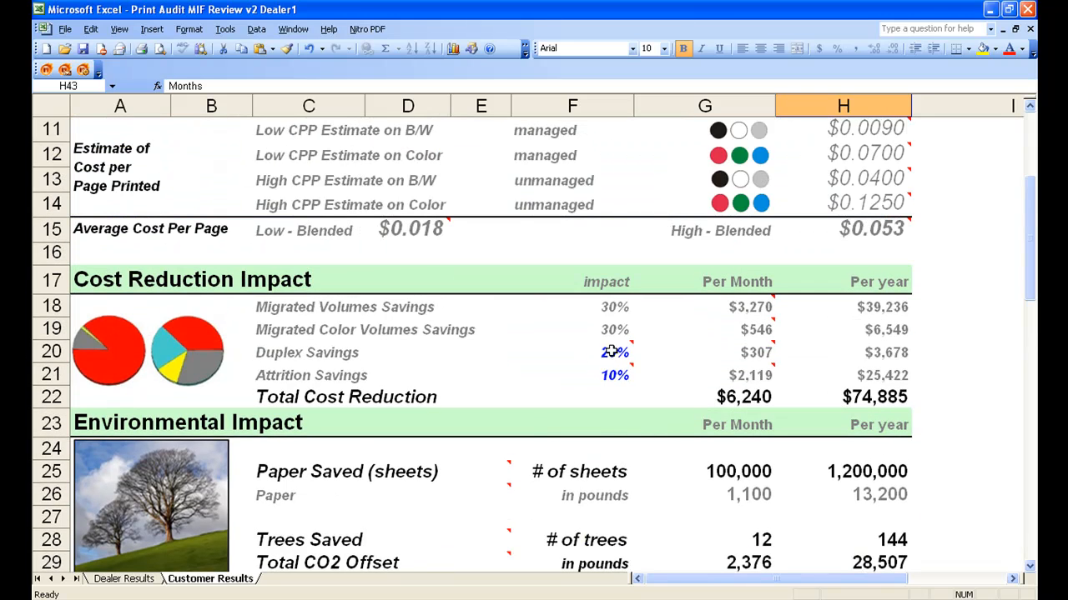
left_click(621, 309)
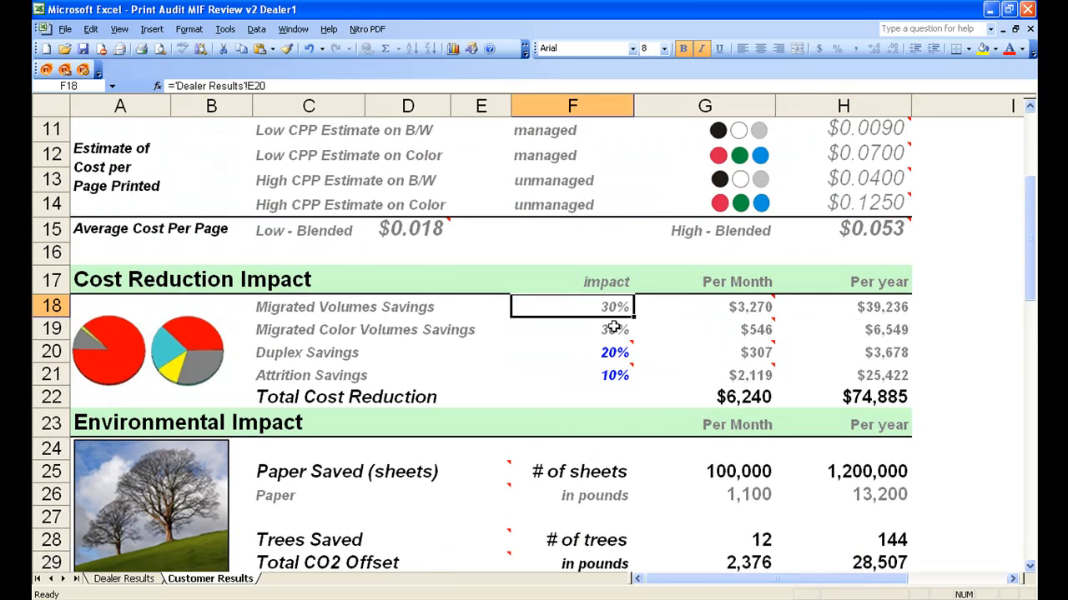
left_click(621, 330)
mouse_move(715, 352)
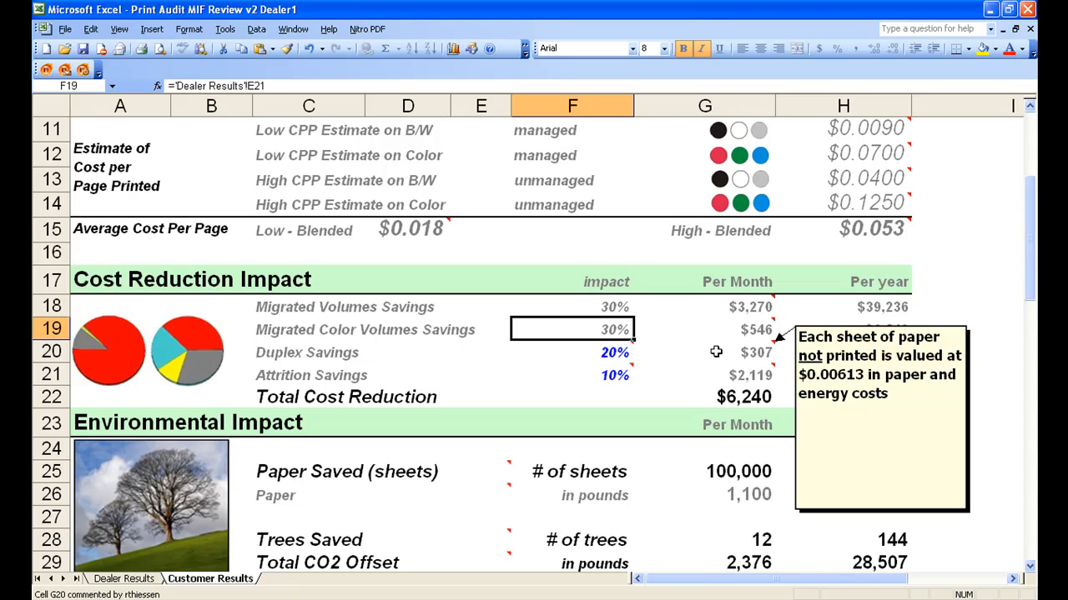
Review the Customer Results sheet's environmental, cost recovery and ROI sections, along with its monthly page volumes and cost-per-page estimates
scroll(701, 359, "down", 3)
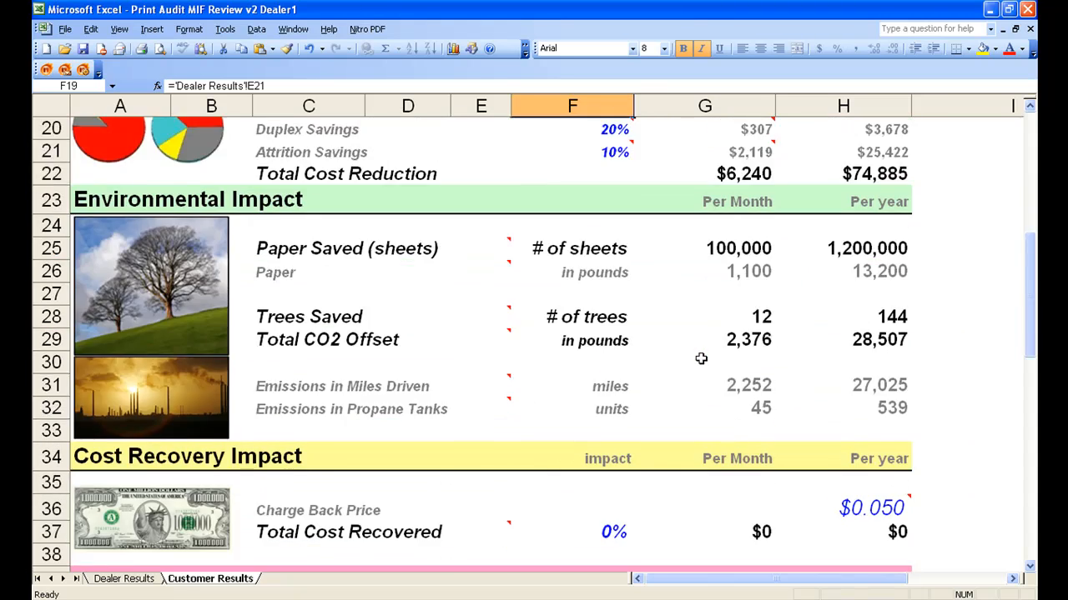
scroll(701, 359, "down", 5)
scroll(694, 367, "up", 1)
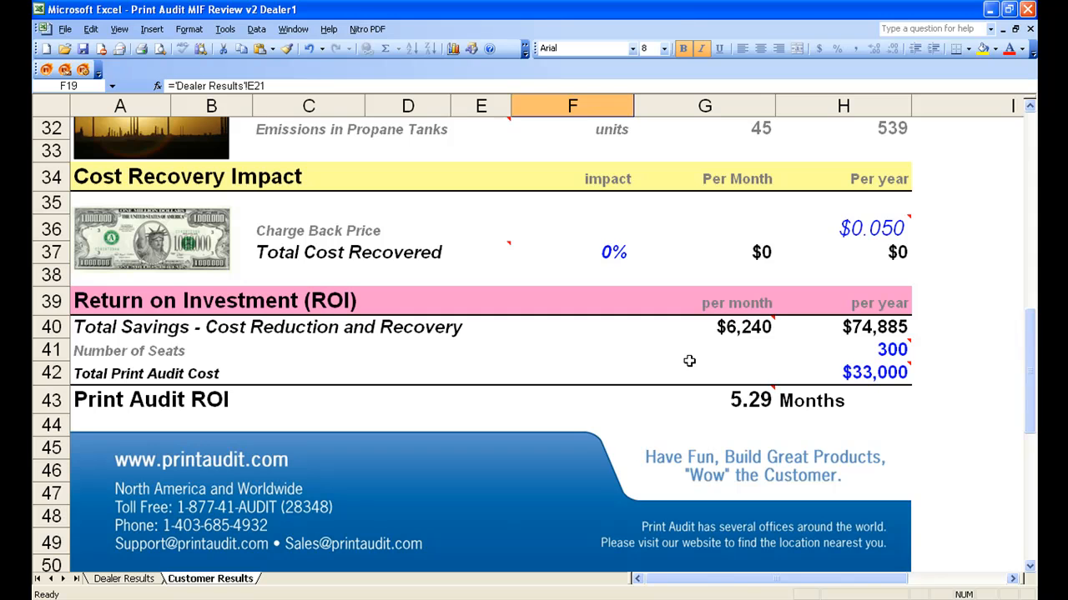
scroll(886, 307, "up", 8)
scroll(886, 307, "up", 2)
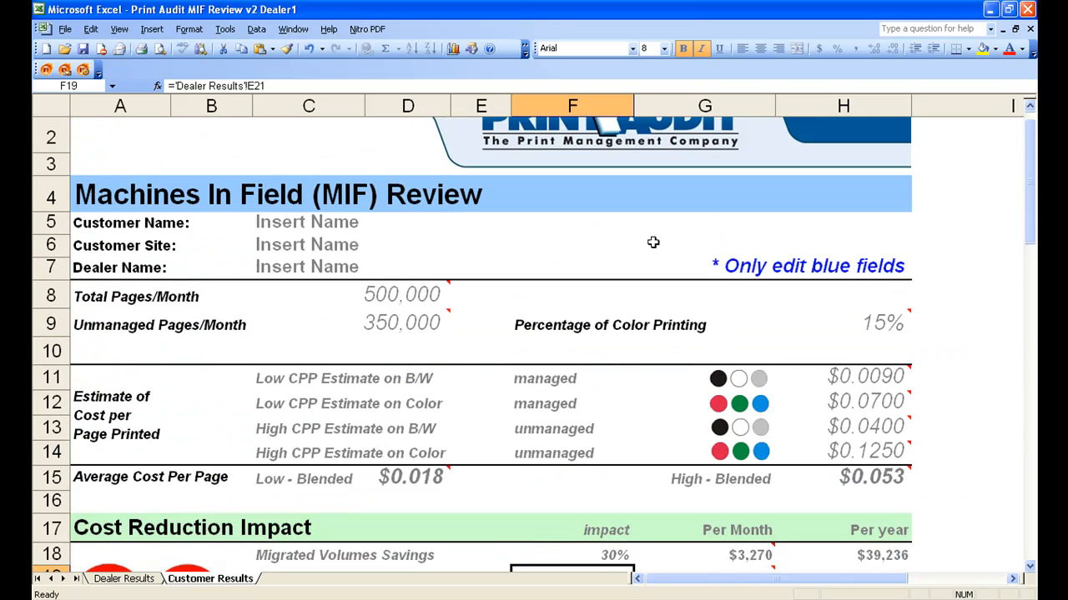
mouse_move(433, 293)
scroll(594, 413, "down", 9)
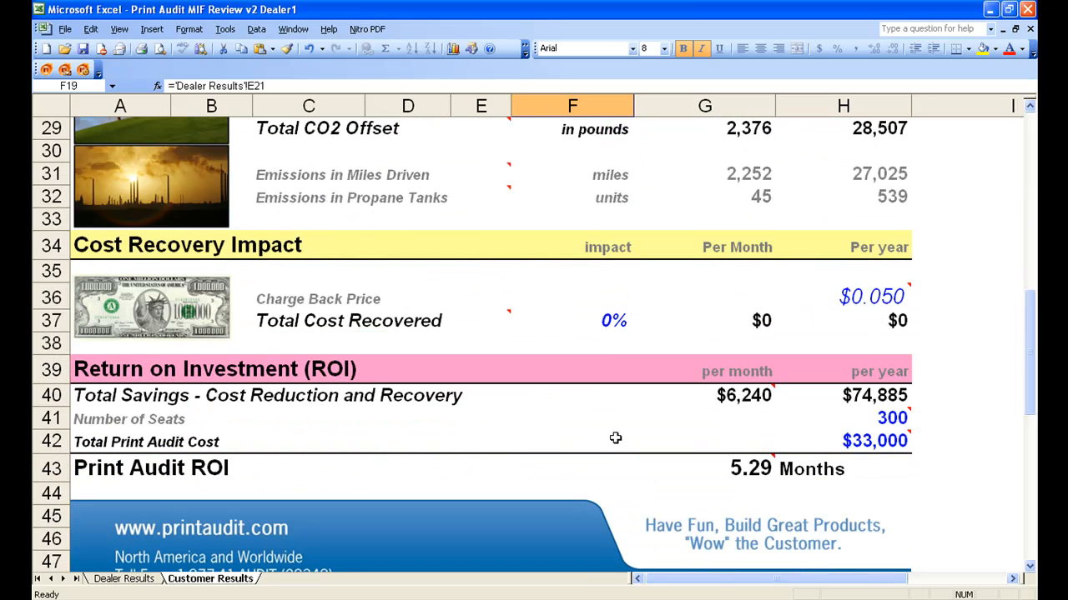
mouse_move(866, 446)
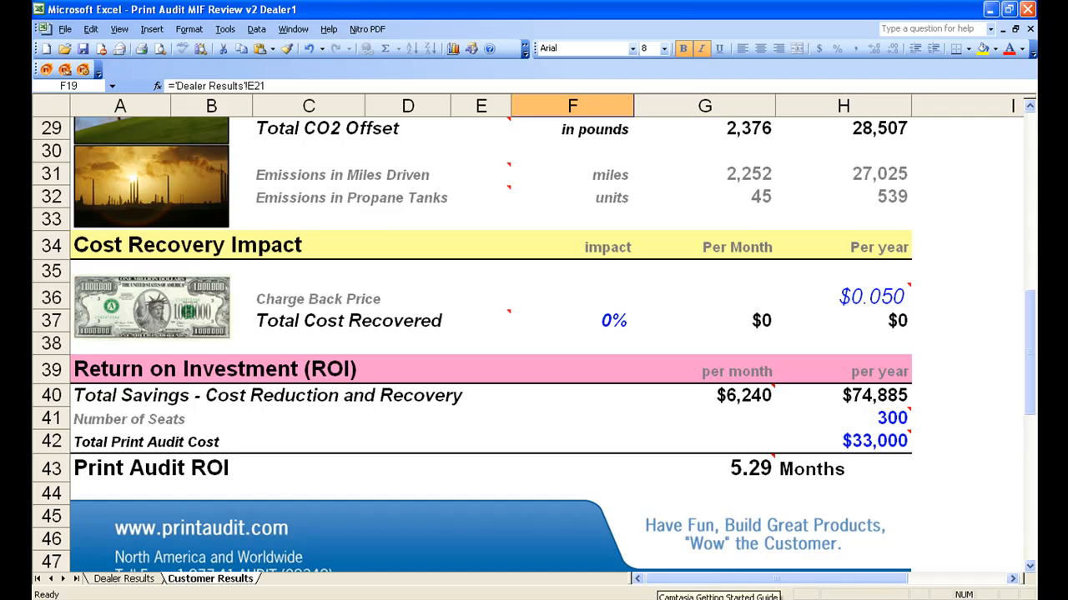
Switch to the Print Audit slide show and advance through the Printing Facts slide to Printing Rules
left_click(557, 599)
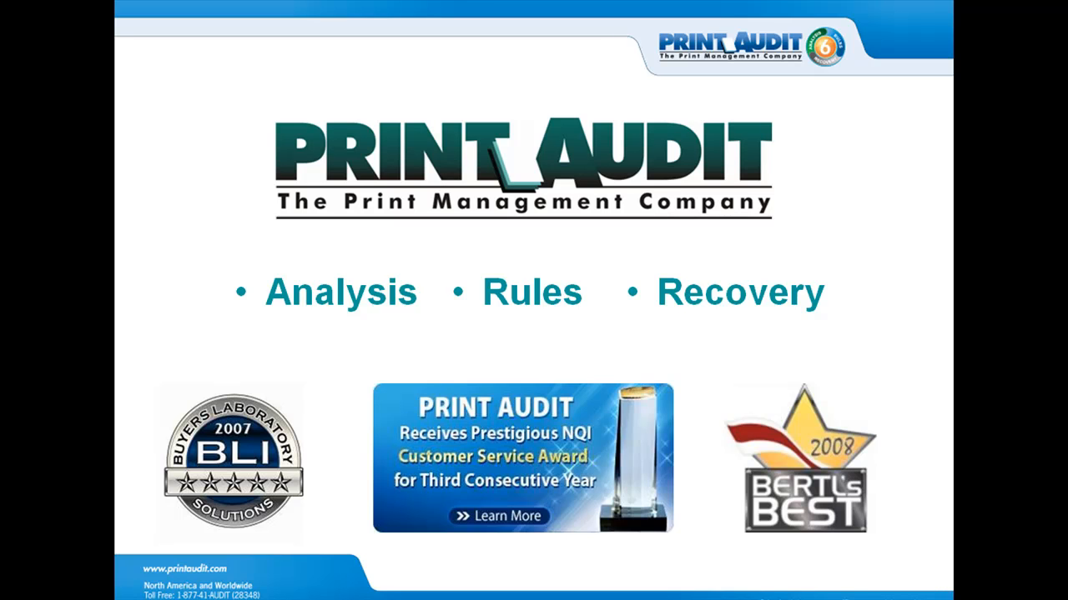
left_click(610, 440)
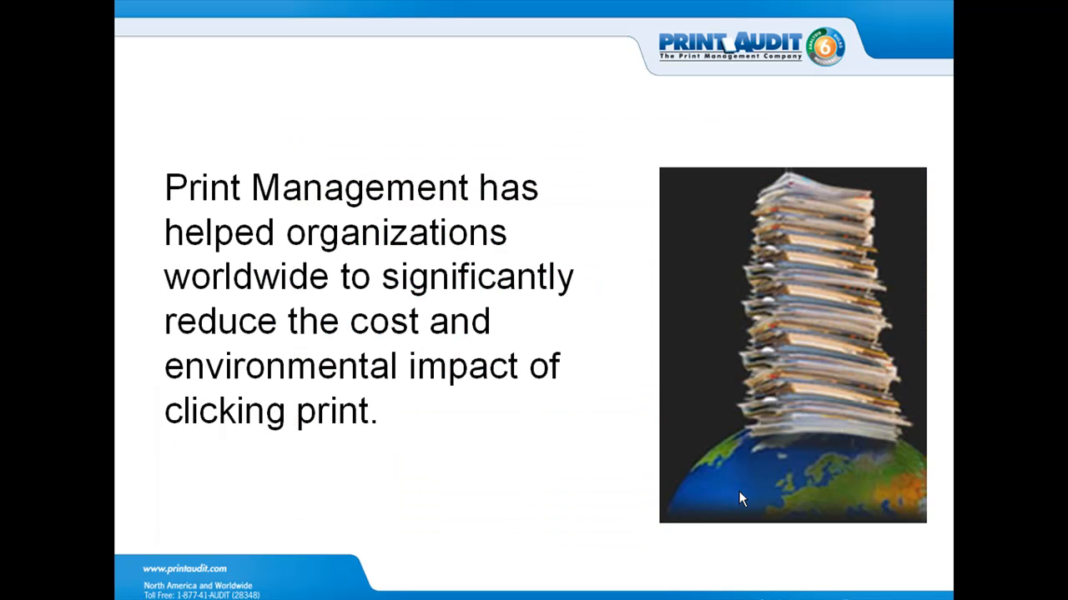
key("Right")
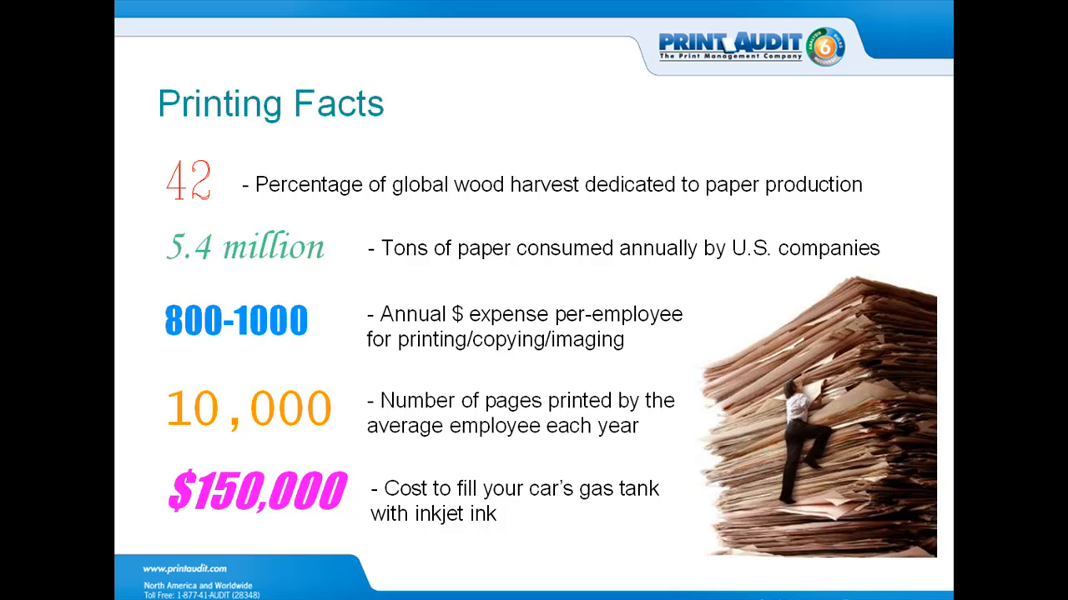
key("Right")
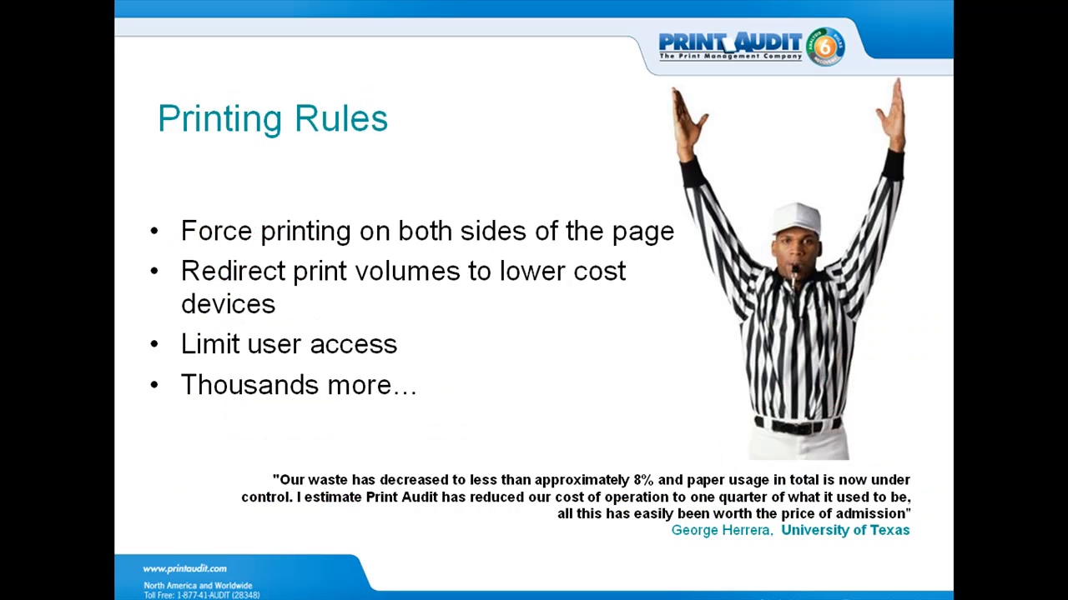